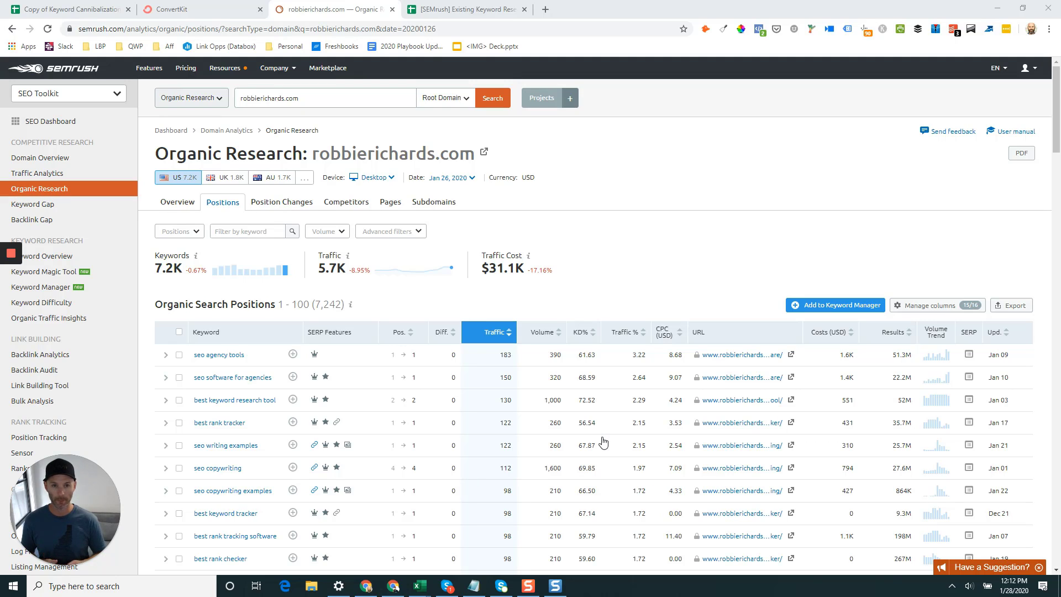
Check the keyword spreadsheet, then return to SEMrush's organic research report for robbierichards.com.
click(487, 13)
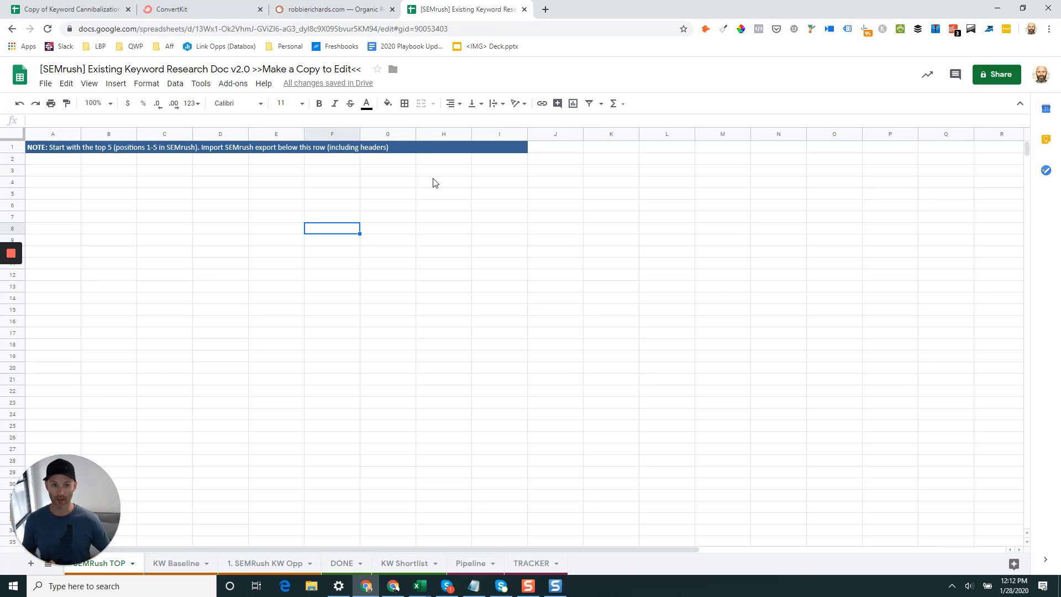
click(314, 5)
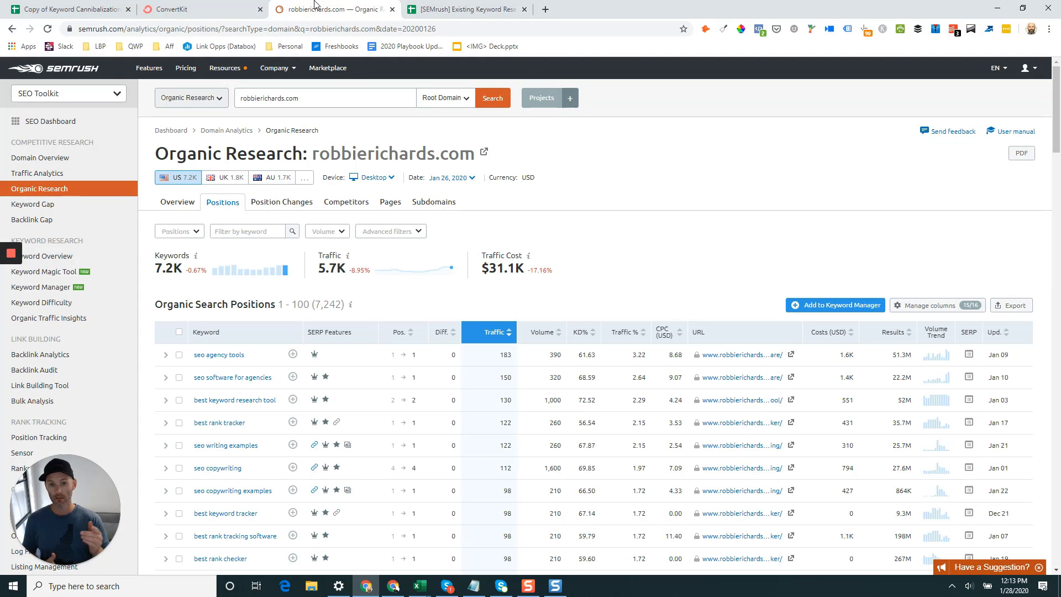
click(89, 94)
click(142, 116)
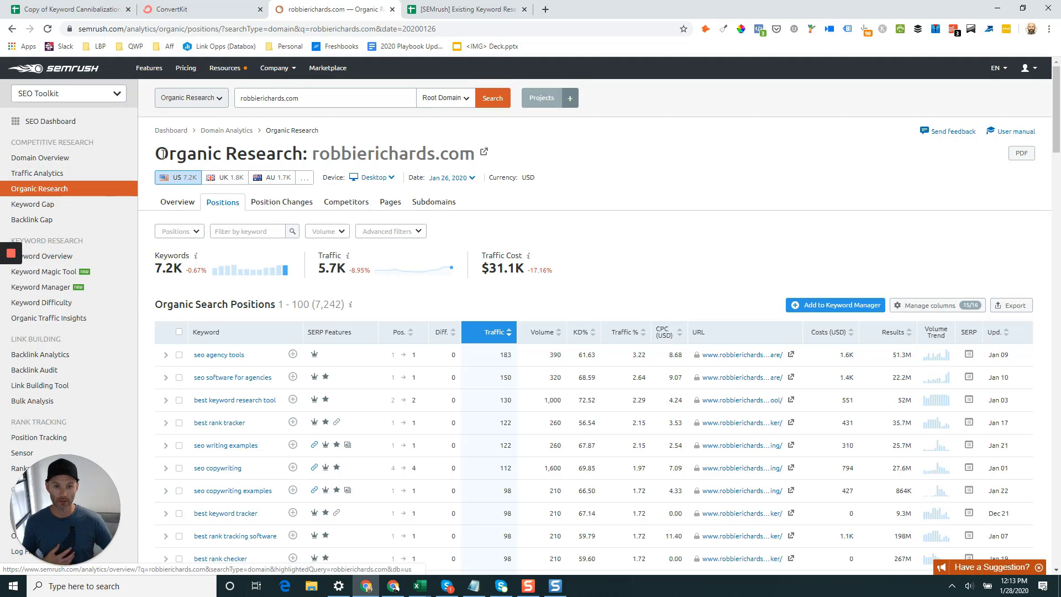
drag(298, 100, 238, 103)
click(535, 149)
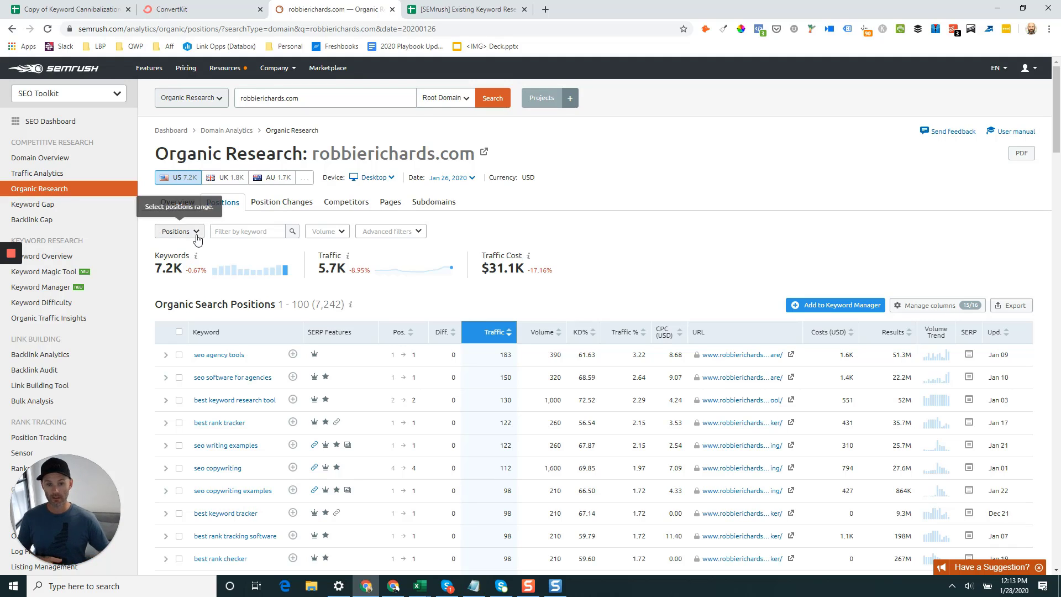
Apply a custom Positions filter of 1 to 5 to the organic keywords report.
click(196, 232)
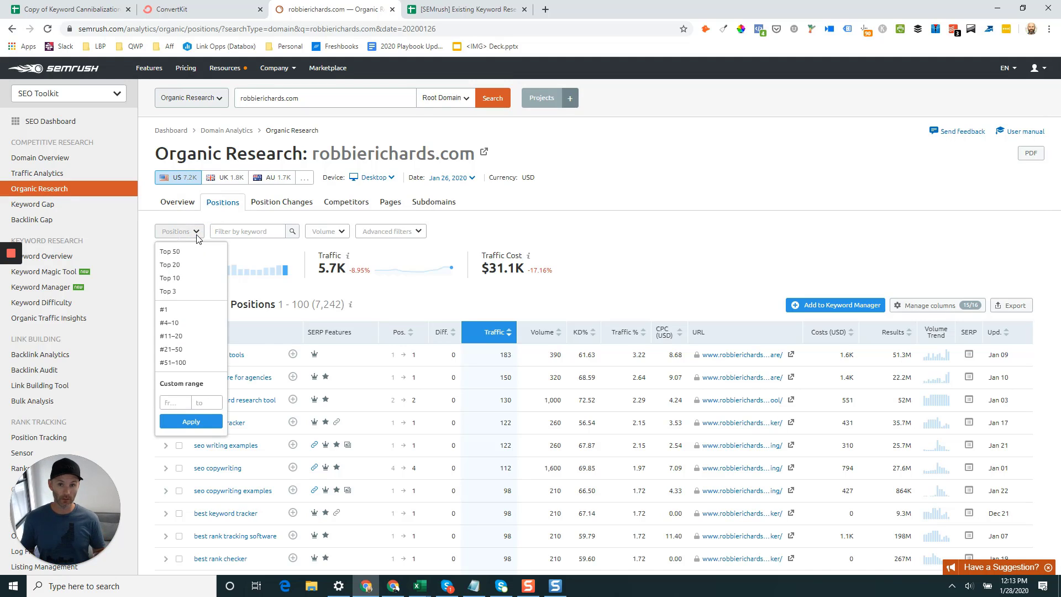
click(169, 403)
text(1)
key(Tab)
text(5)
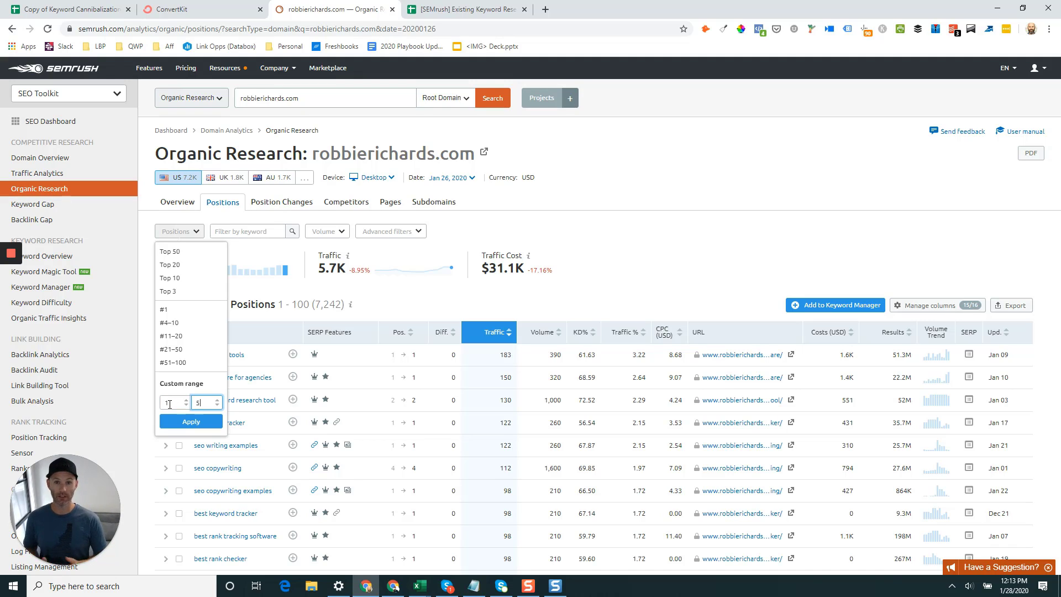
click(177, 423)
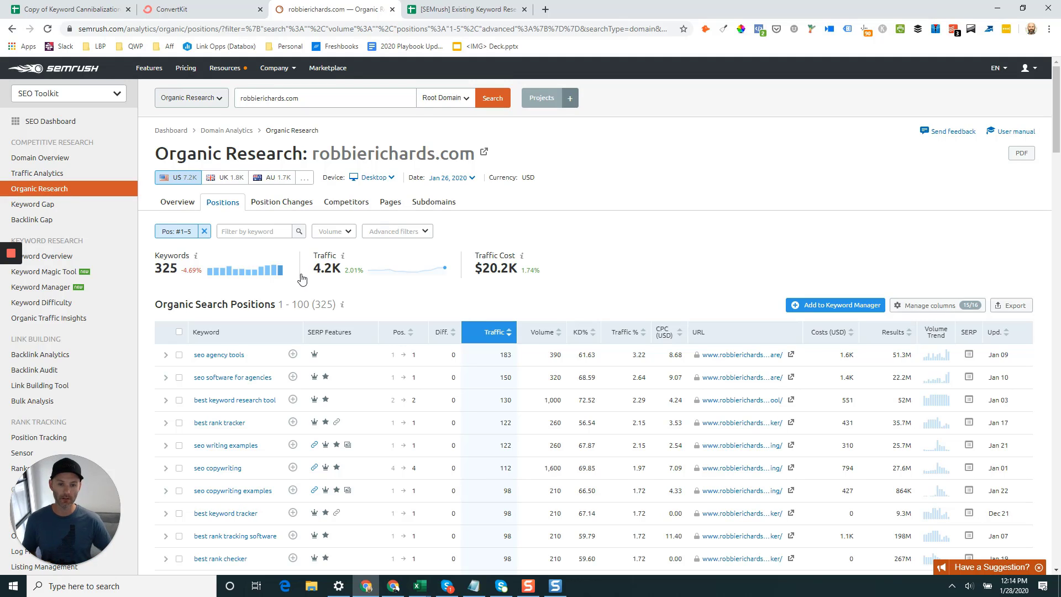
Export the 325 top-five keywords as a CSV and open the downloaded file.
click(1004, 308)
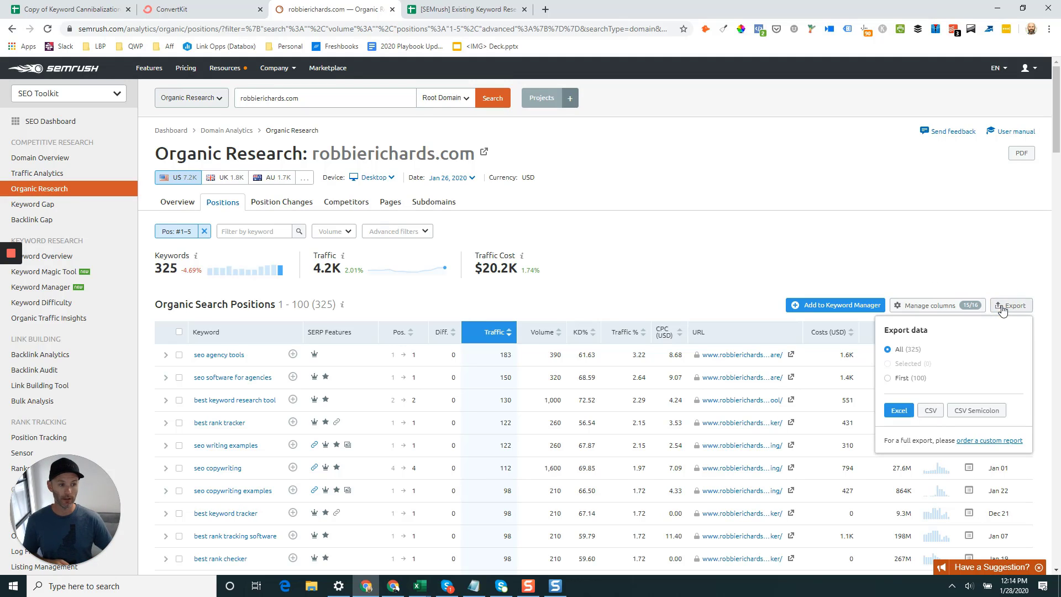
click(930, 414)
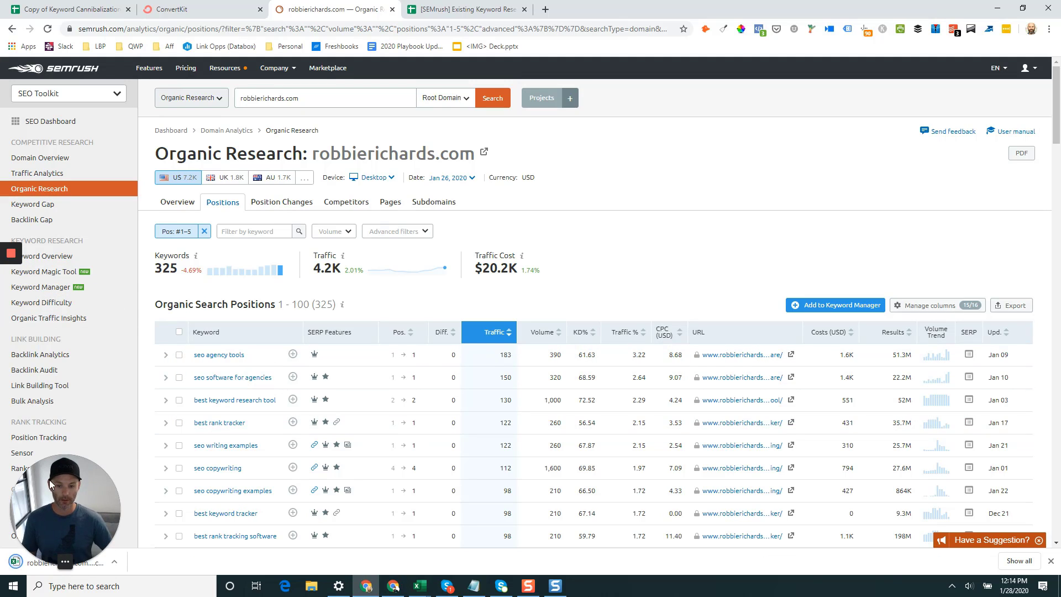
click(55, 562)
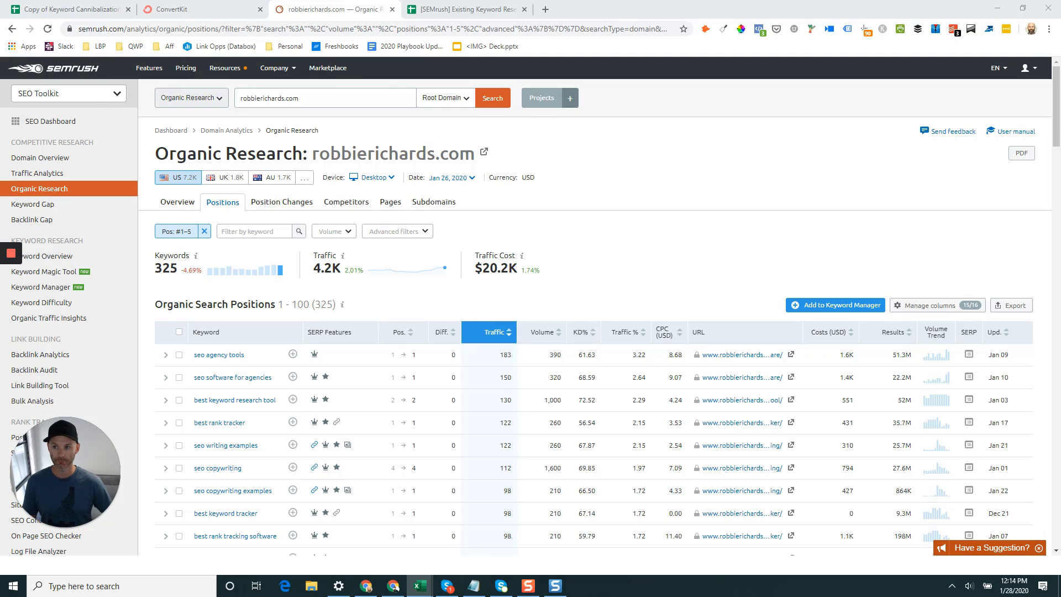
Maximize the exported CSV in Excel, copy the entire sheet, then minimize Excel.
drag(1, 87, 107, 92)
click(463, 83)
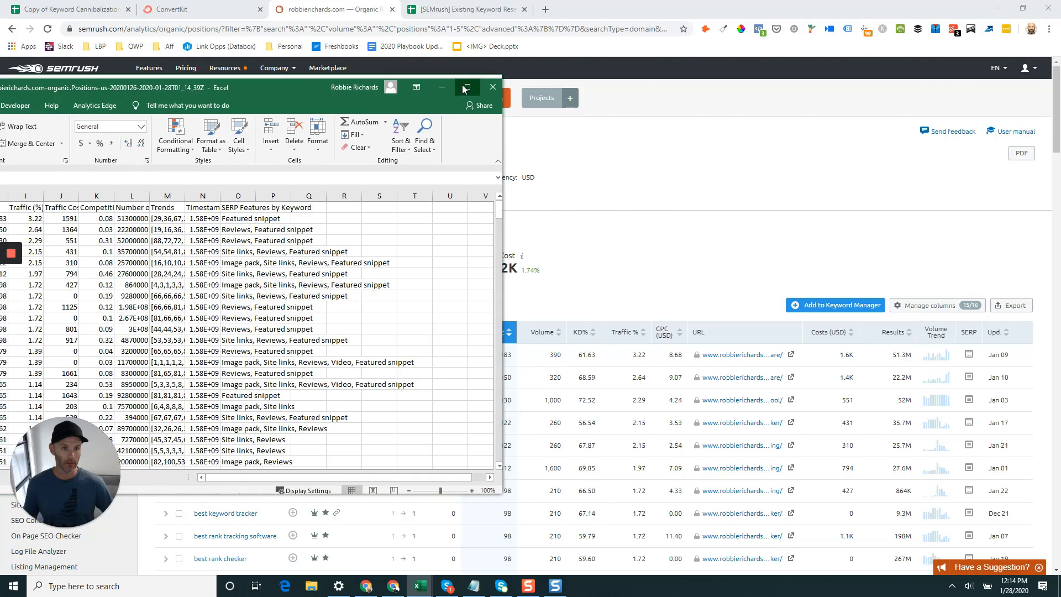
click(138, 173)
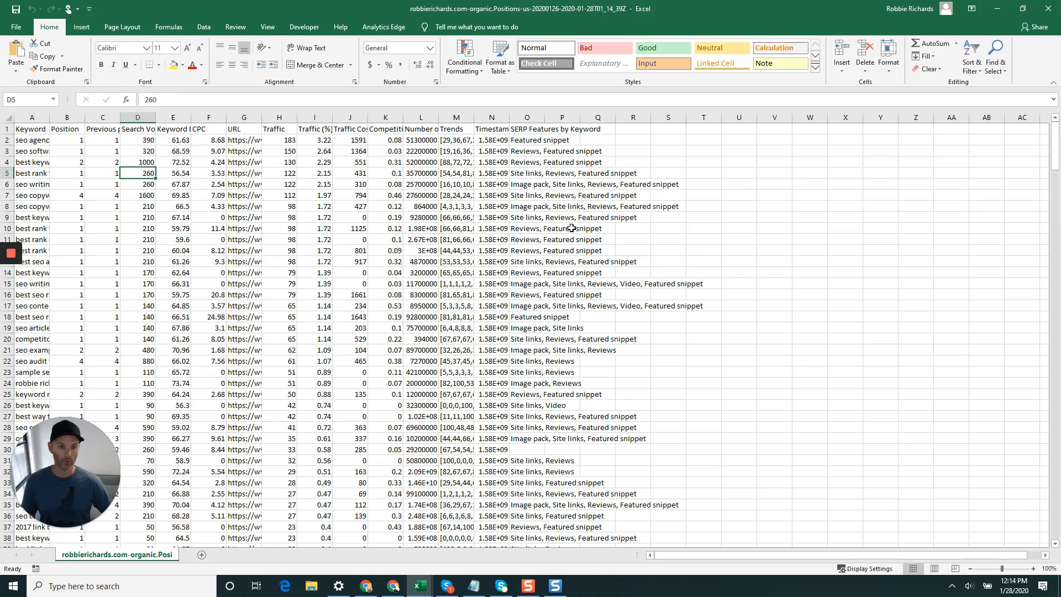
scroll(424, 288, down, 5)
scroll(424, 287, up, 5)
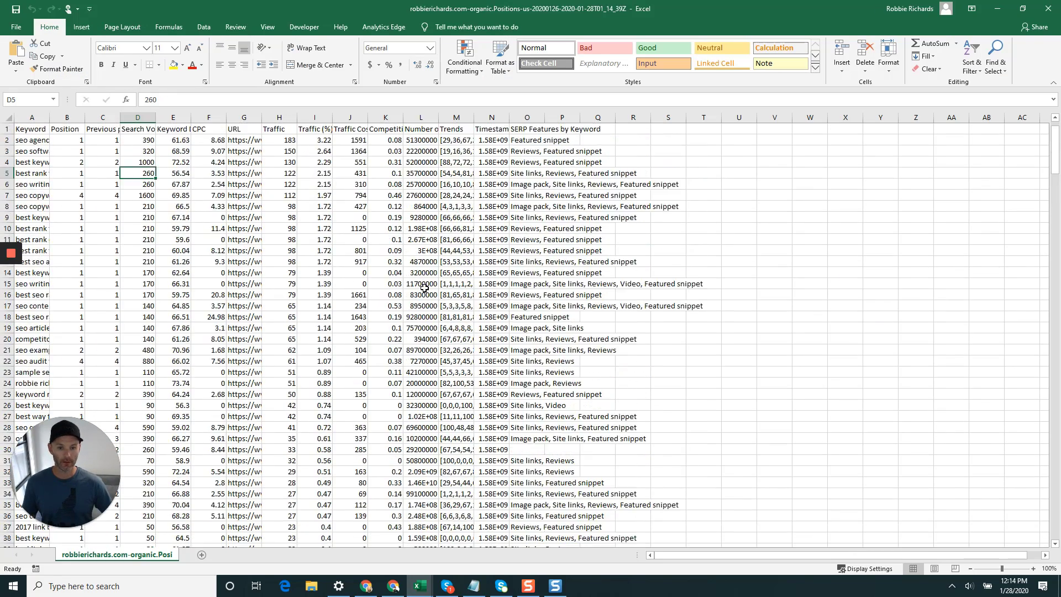
click(314, 228)
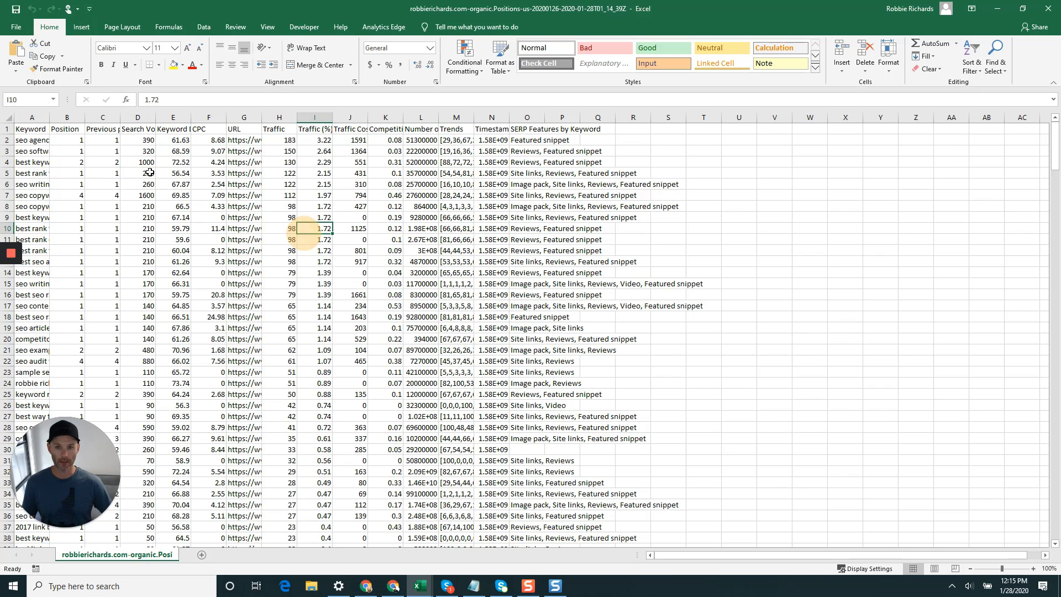
click(6, 120)
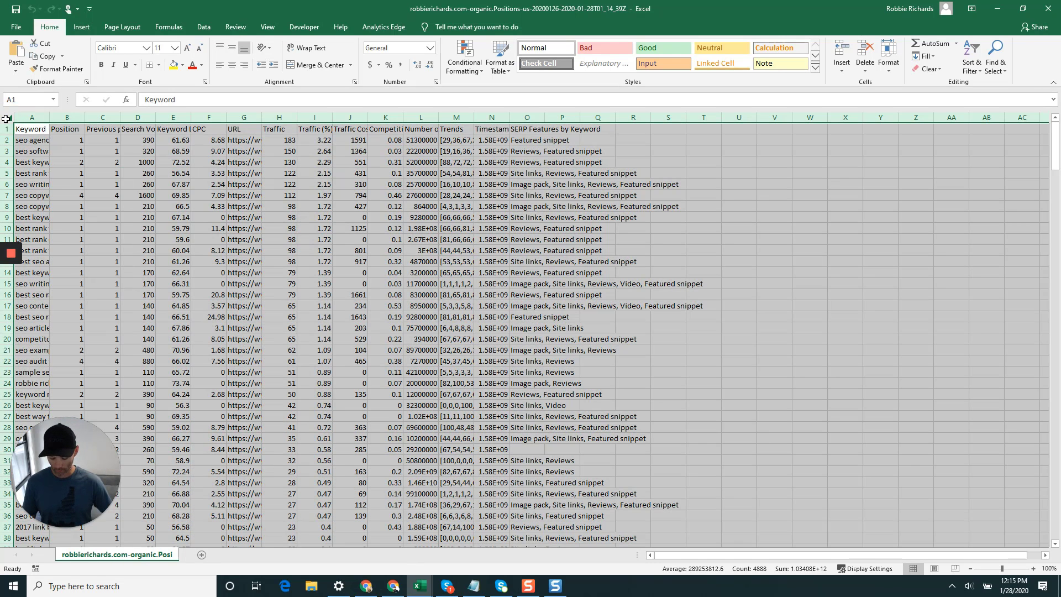
key(ctrl+c)
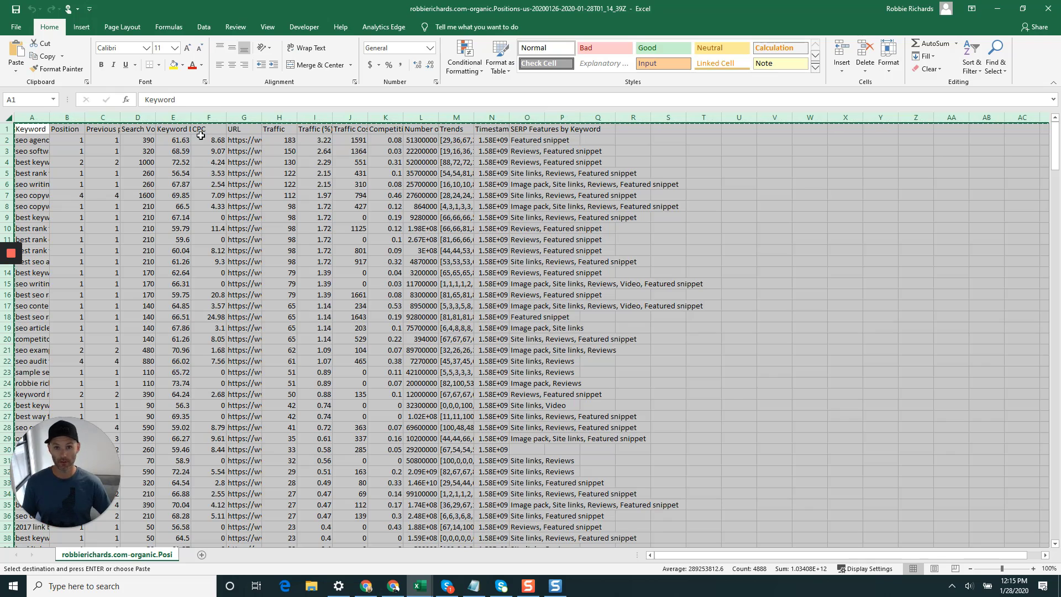
click(997, 17)
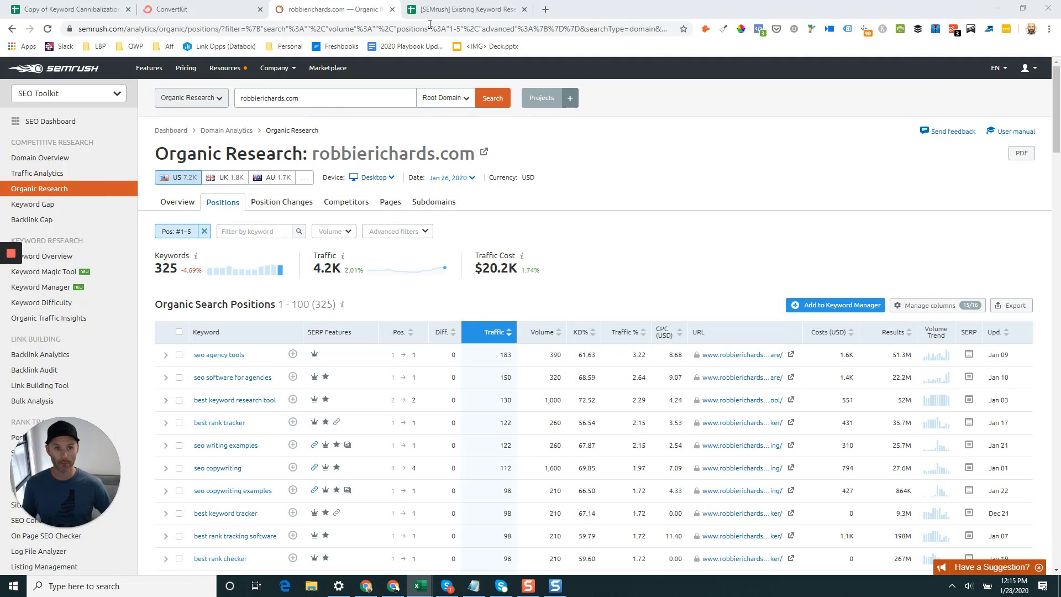
Paste the copied export as values only at cell A2 of the SEMRush TOP sheet.
click(441, 11)
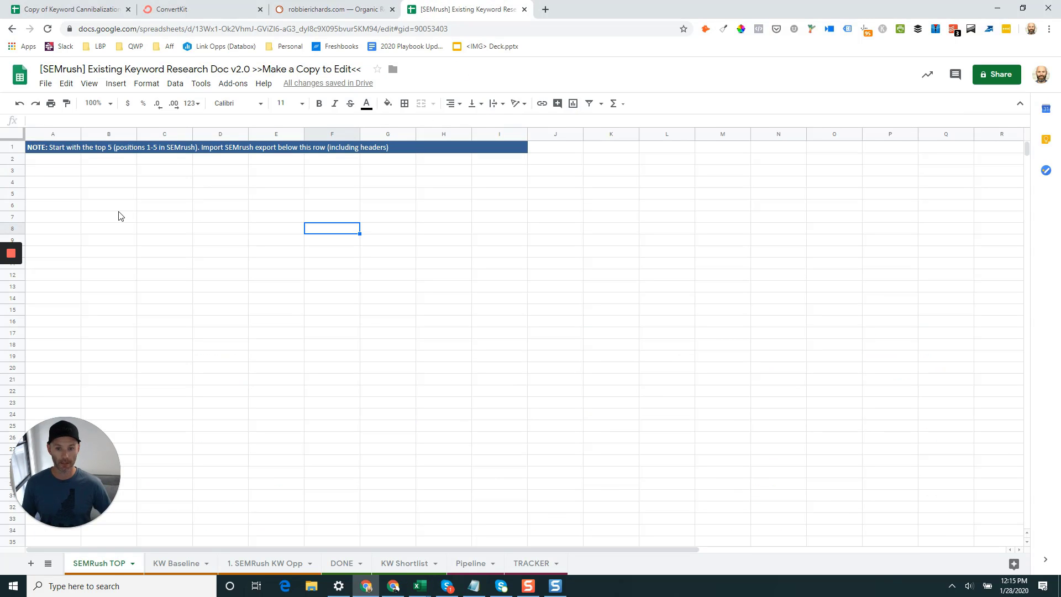
click(81, 191)
click(48, 160)
right_click(47, 164)
click(337, 217)
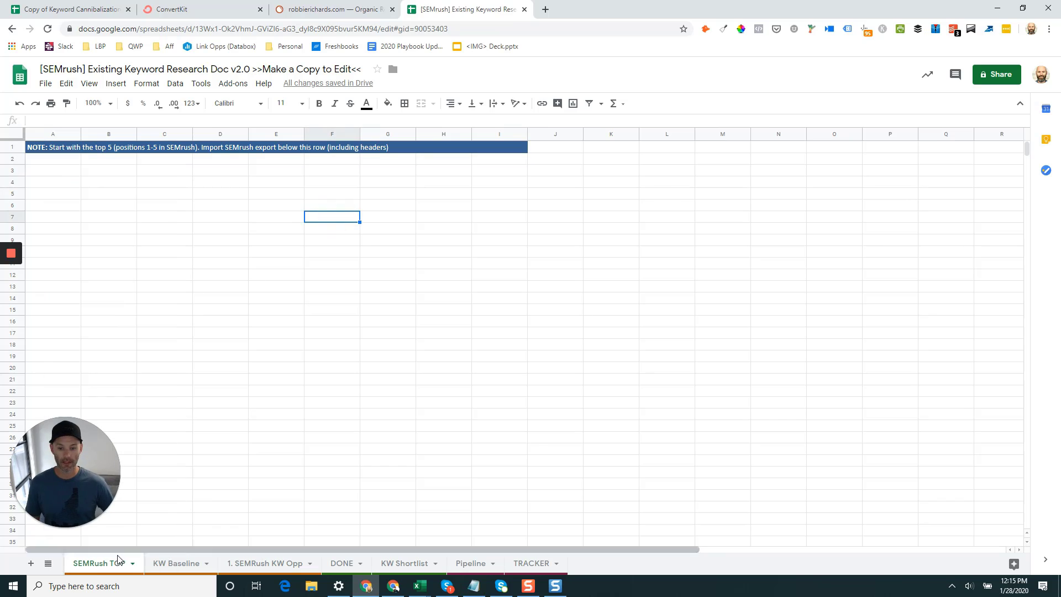
click(48, 160)
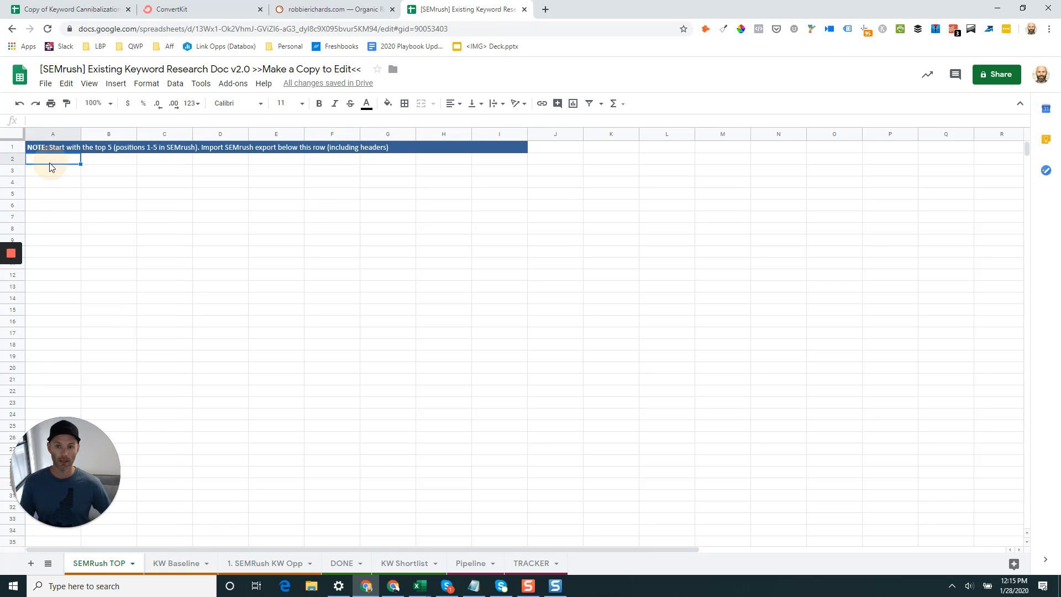
right_click(48, 160)
mouse_move(82, 225)
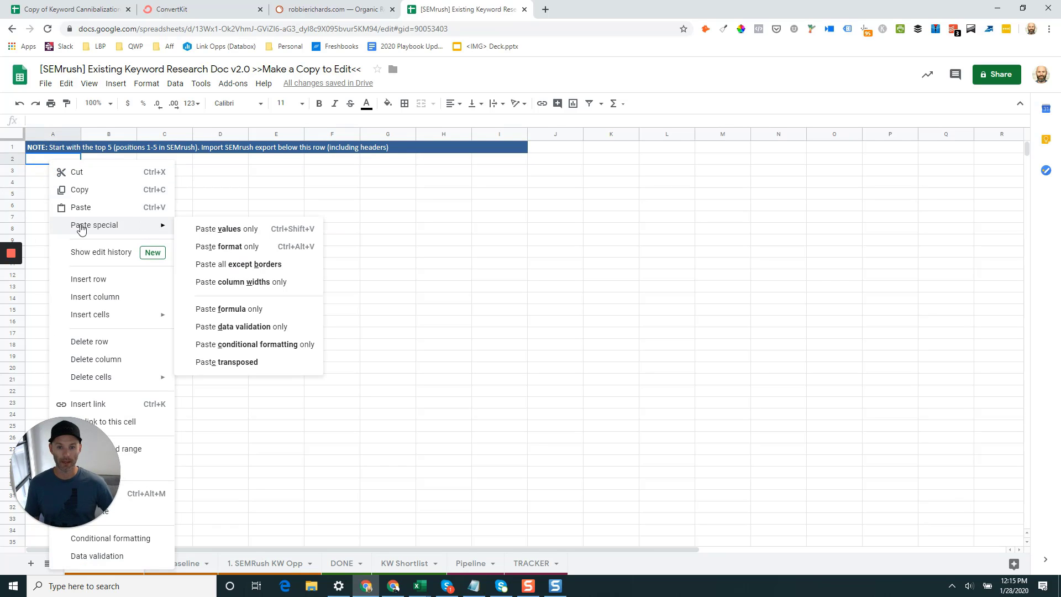
click(219, 229)
click(184, 222)
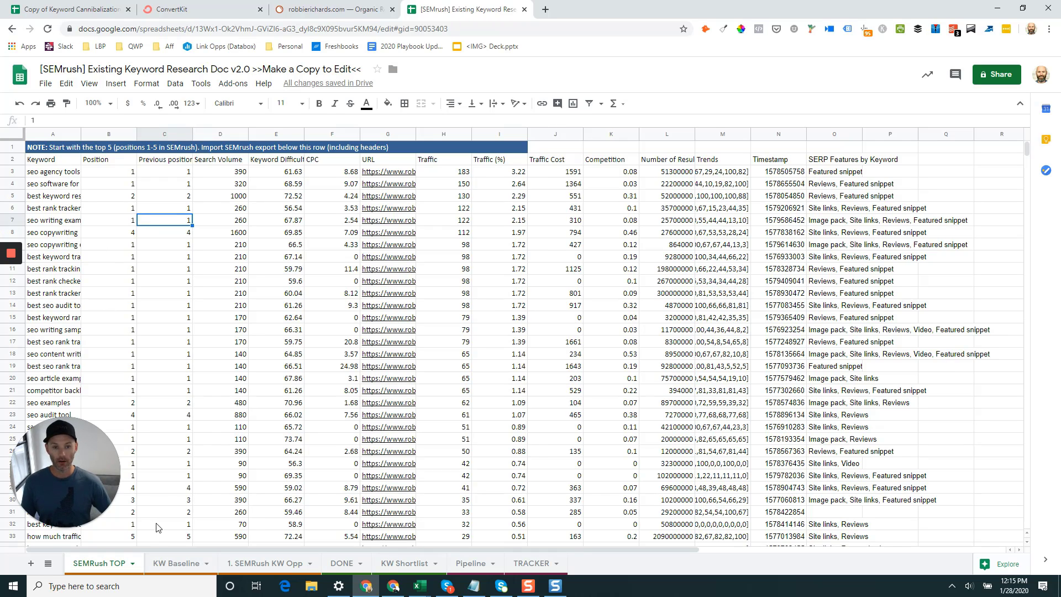
Open the KW Baseline sheet to view the Keyword Difficulty distribution chart.
click(159, 563)
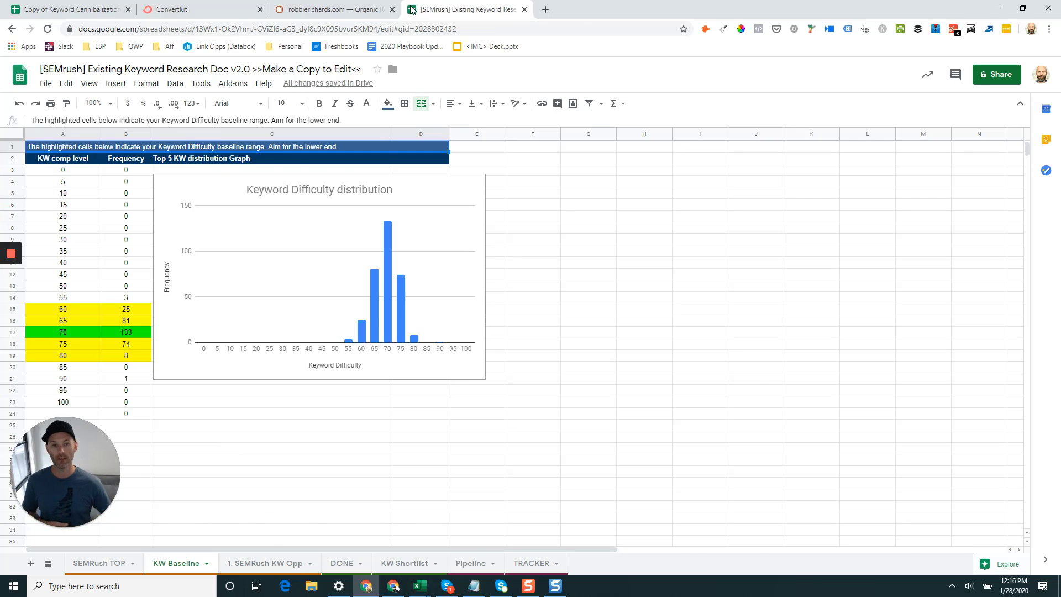
Filter SEMrush rankings to positions 6–15, leaving 789 keywords, and start the export.
click(362, 9)
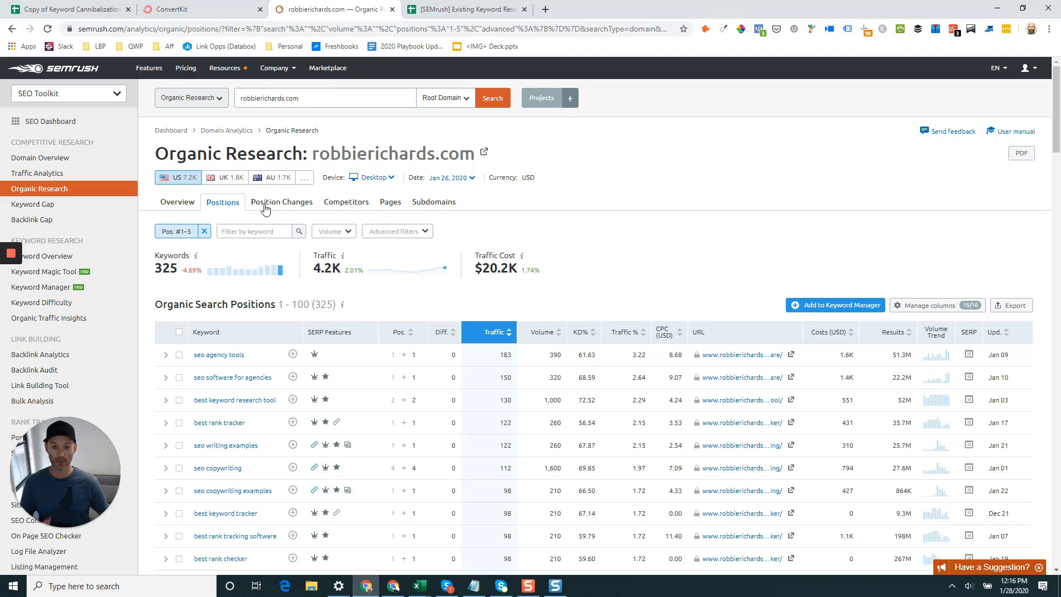
click(185, 231)
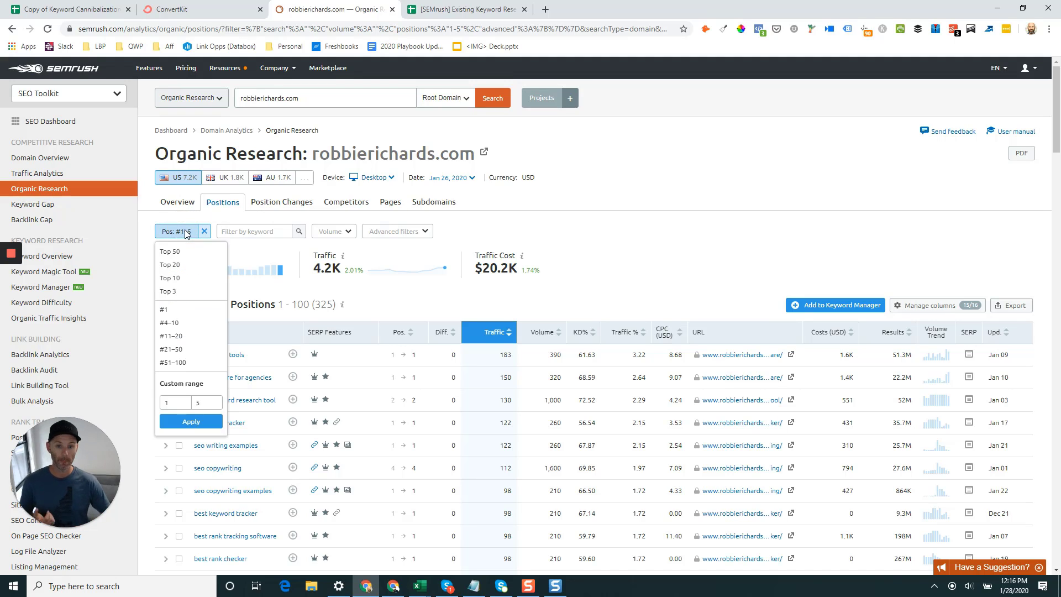
double_click(168, 403)
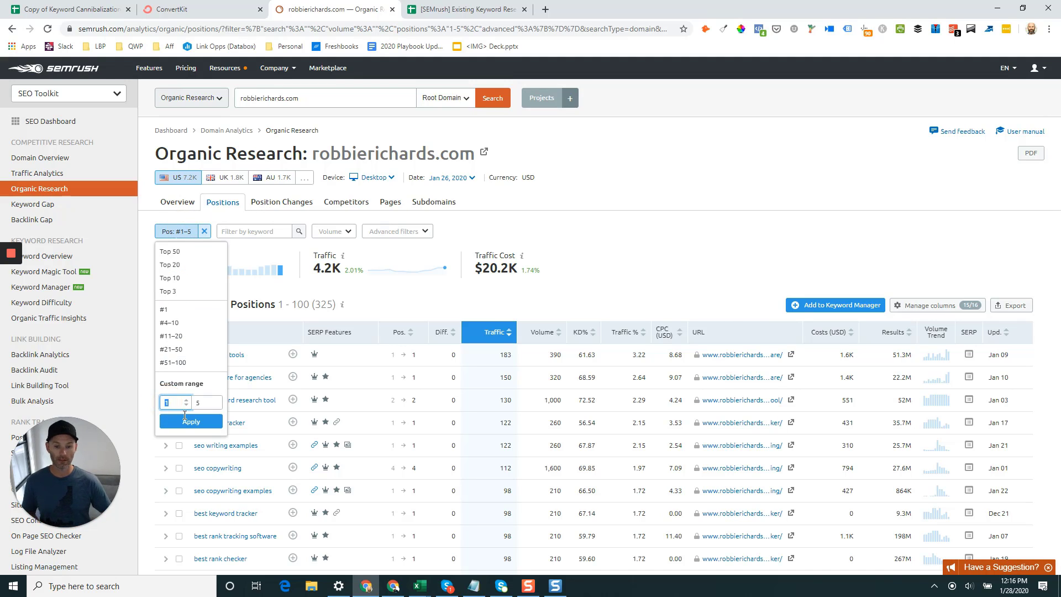
text(6)
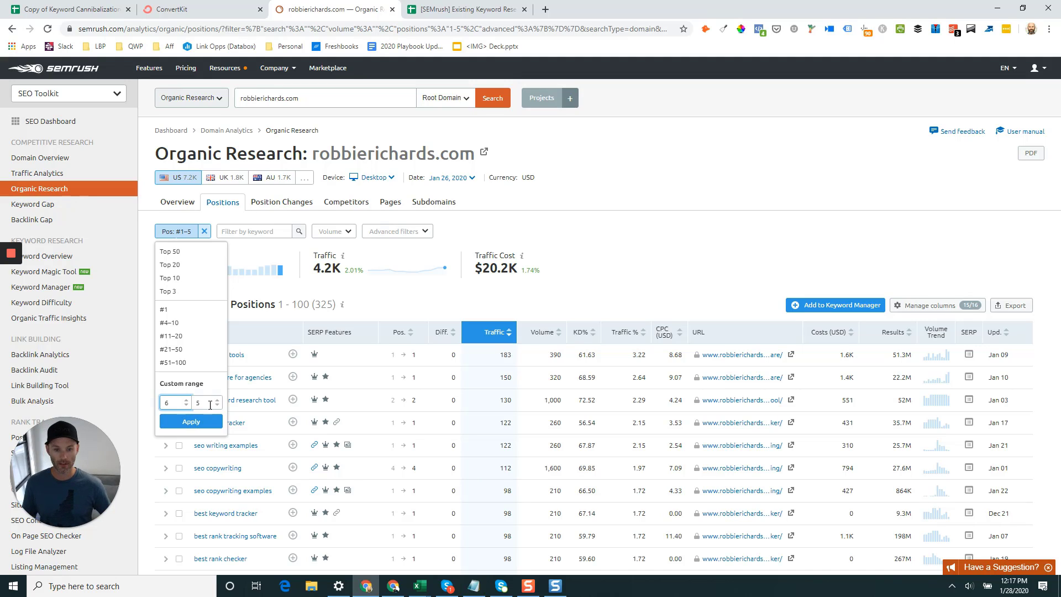
double_click(201, 402)
text(15)
click(204, 423)
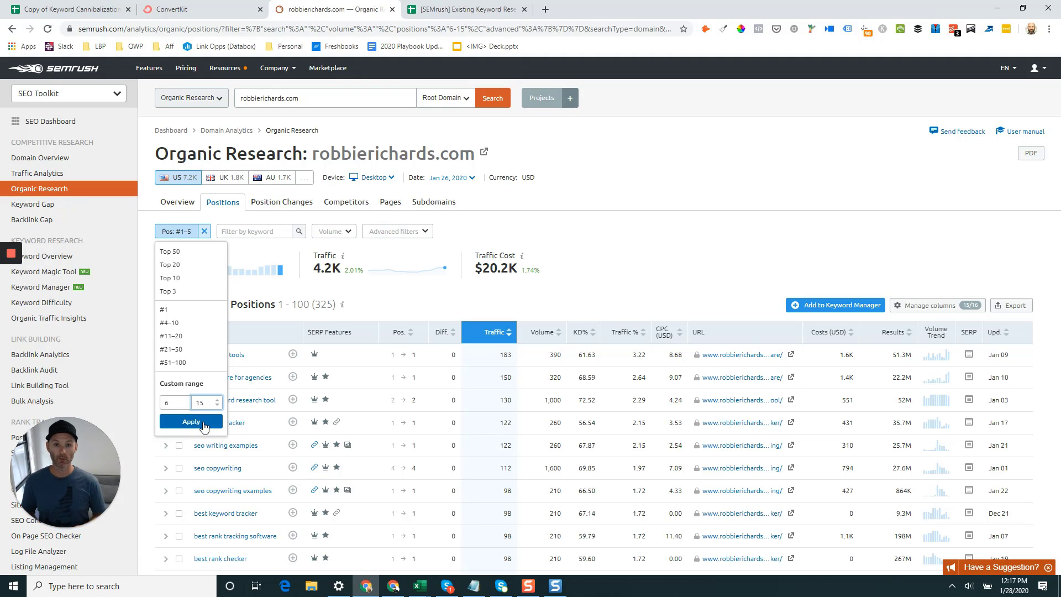
click(204, 423)
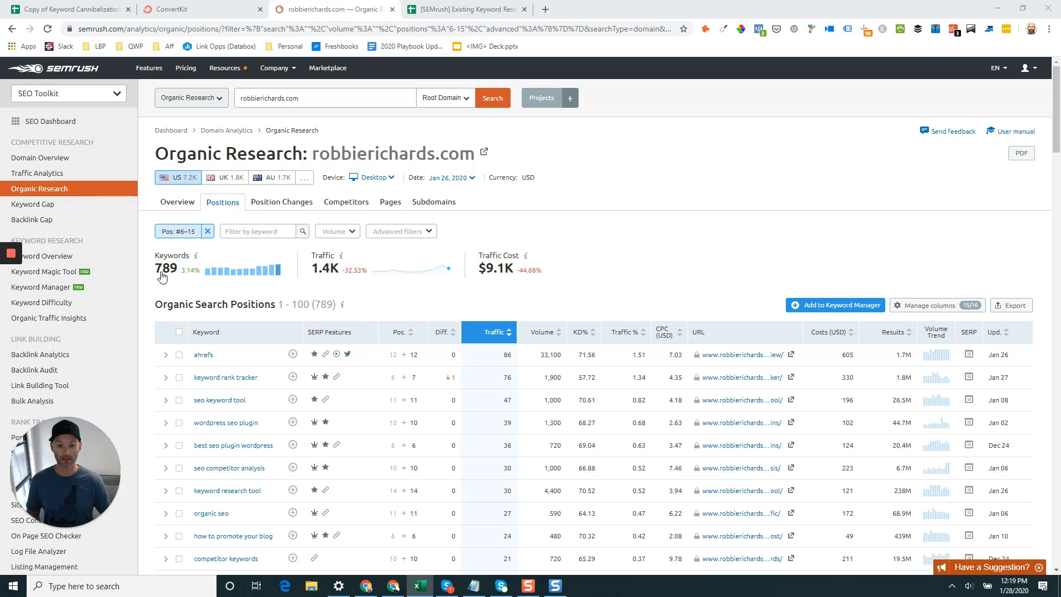
click(995, 307)
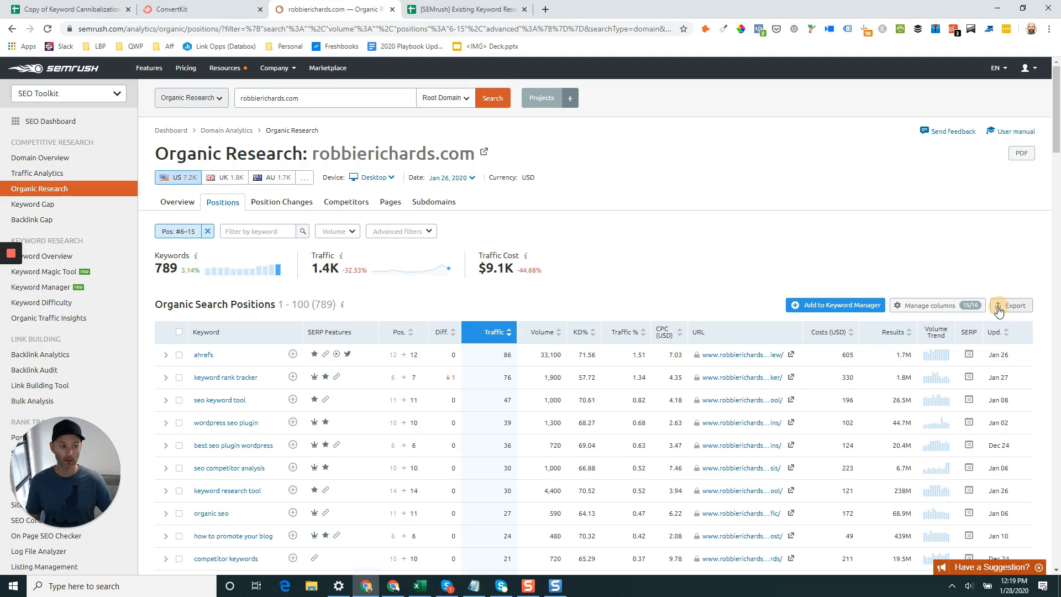
Export the 6–15 keywords as CSV, maximize it in Excel and copy the whole sheet.
click(931, 413)
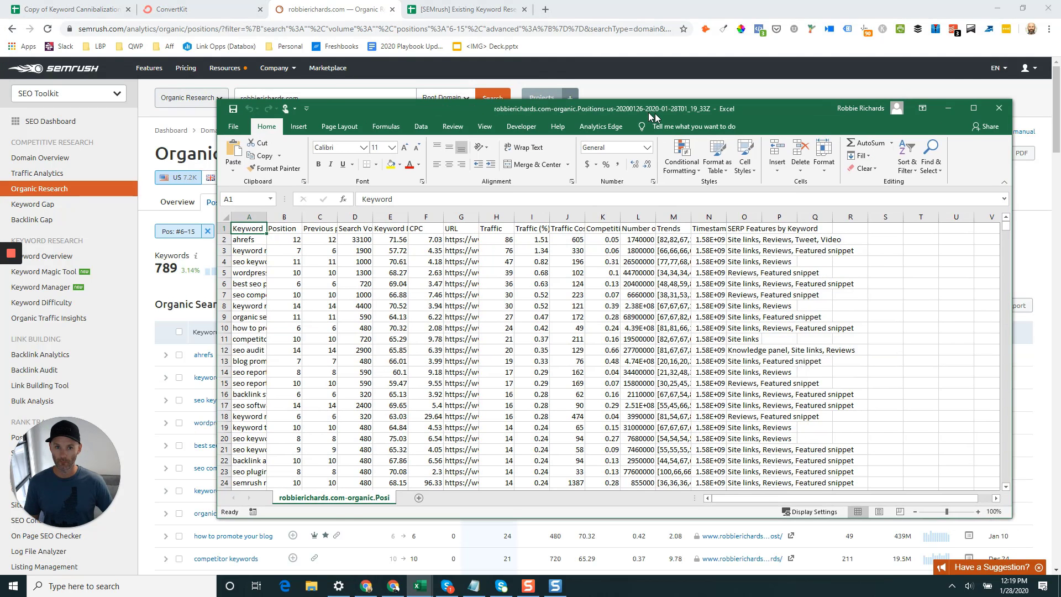
drag(647, 108, 765, 116)
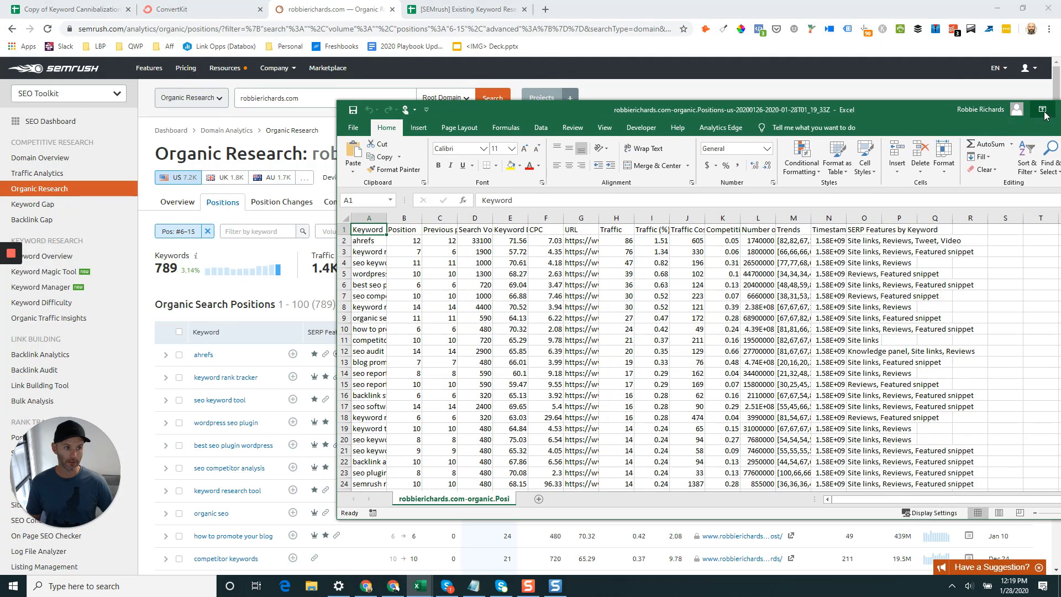
drag(939, 109, 862, 109)
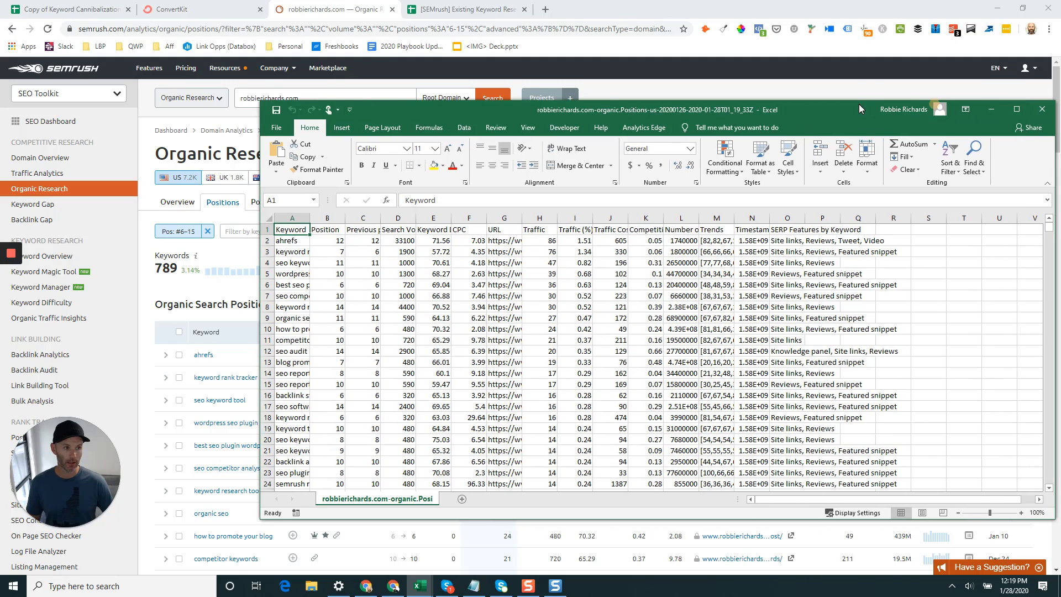
click(1016, 109)
click(6, 116)
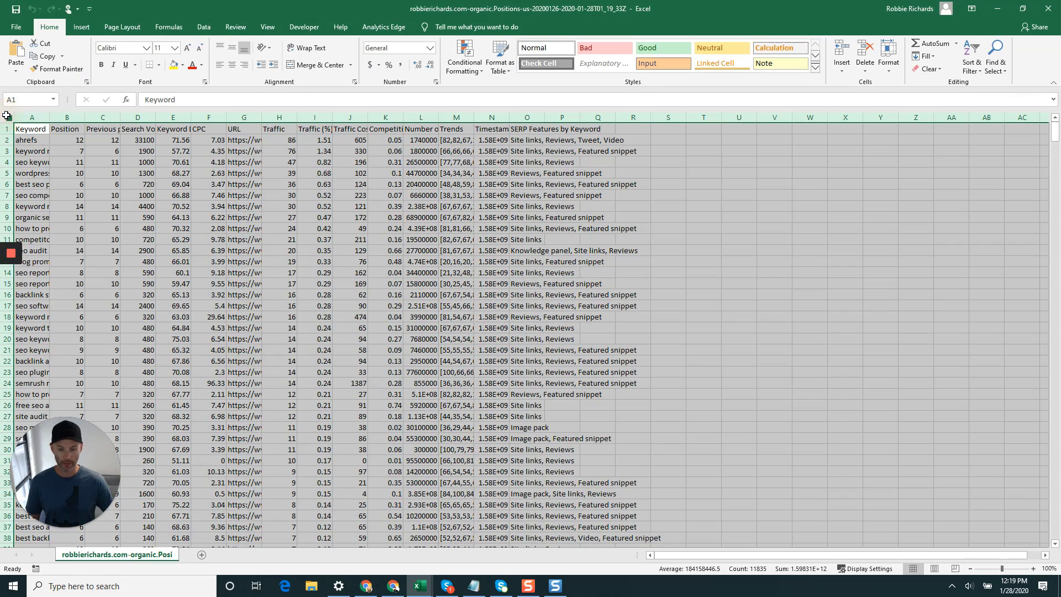
key(ctrl+c)
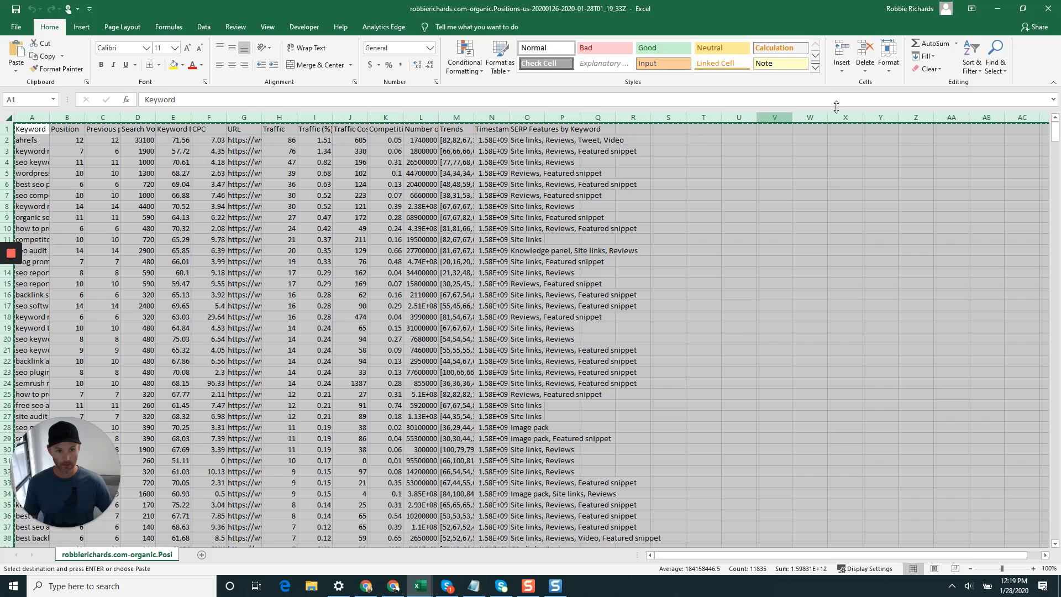
Paste the 789-keyword export as values only at A2 of the 1. SEMRush KW Opp sheet.
click(997, 9)
click(463, 7)
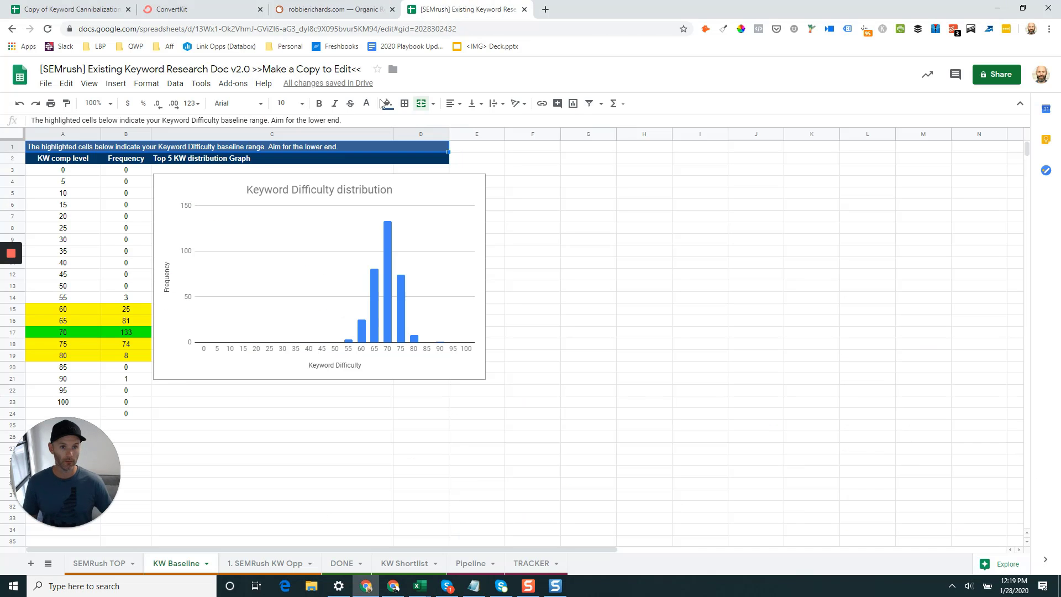
click(265, 564)
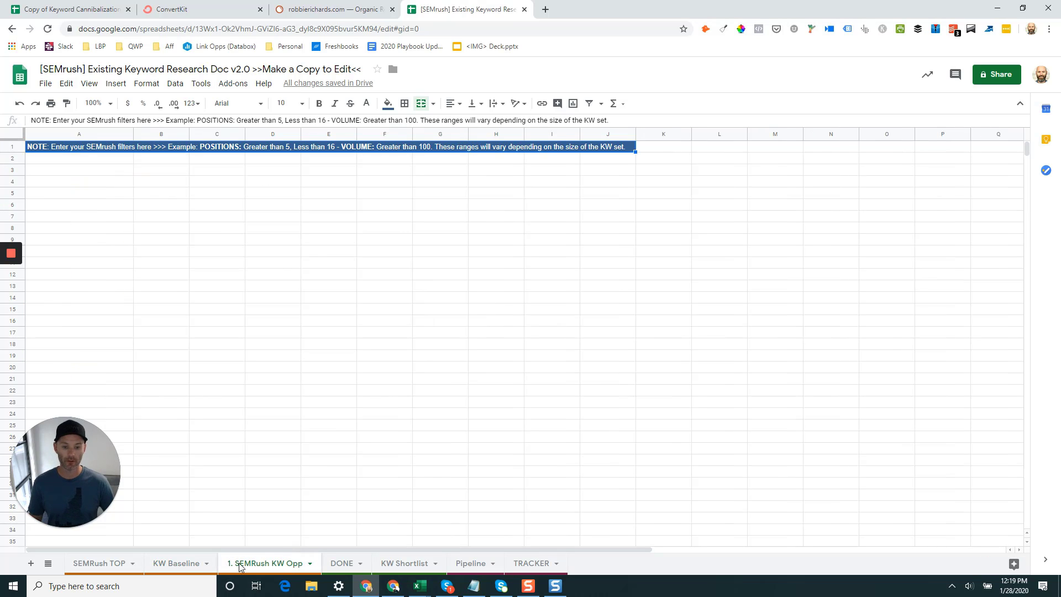
click(160, 322)
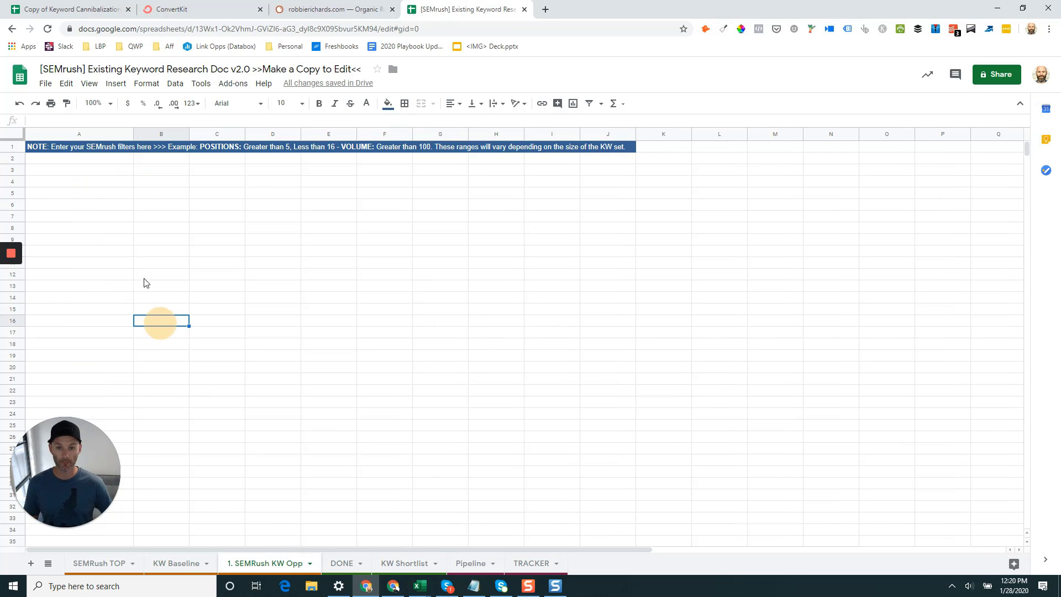
right_click(54, 159)
mouse_move(101, 223)
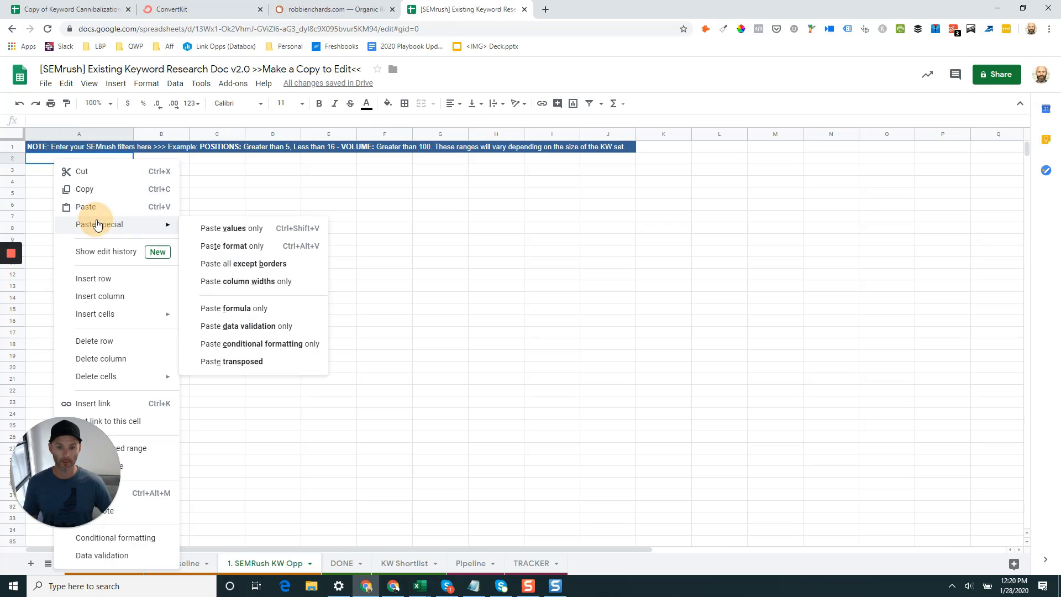
click(208, 229)
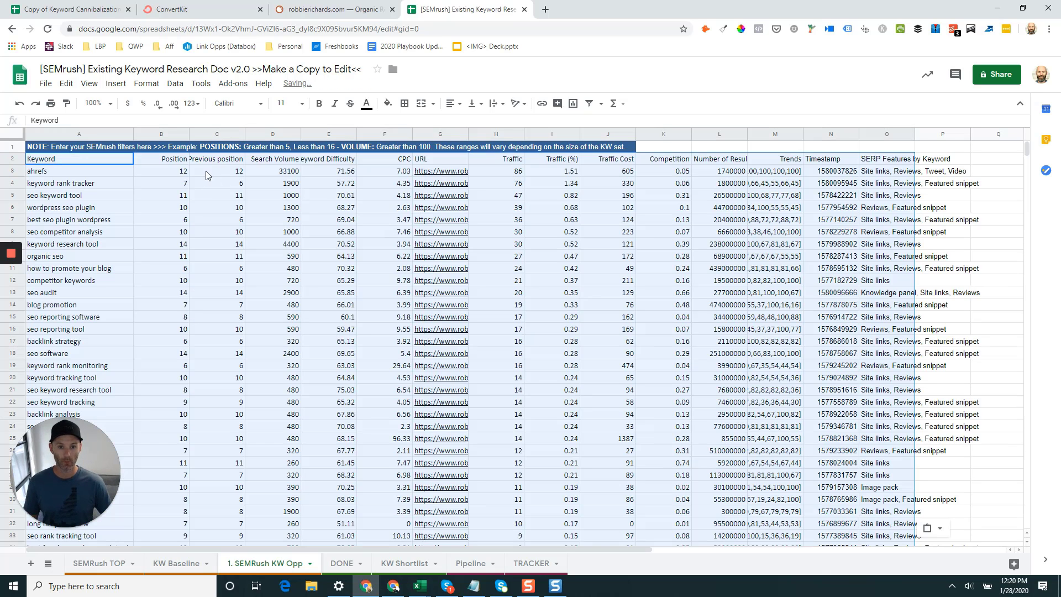
click(679, 196)
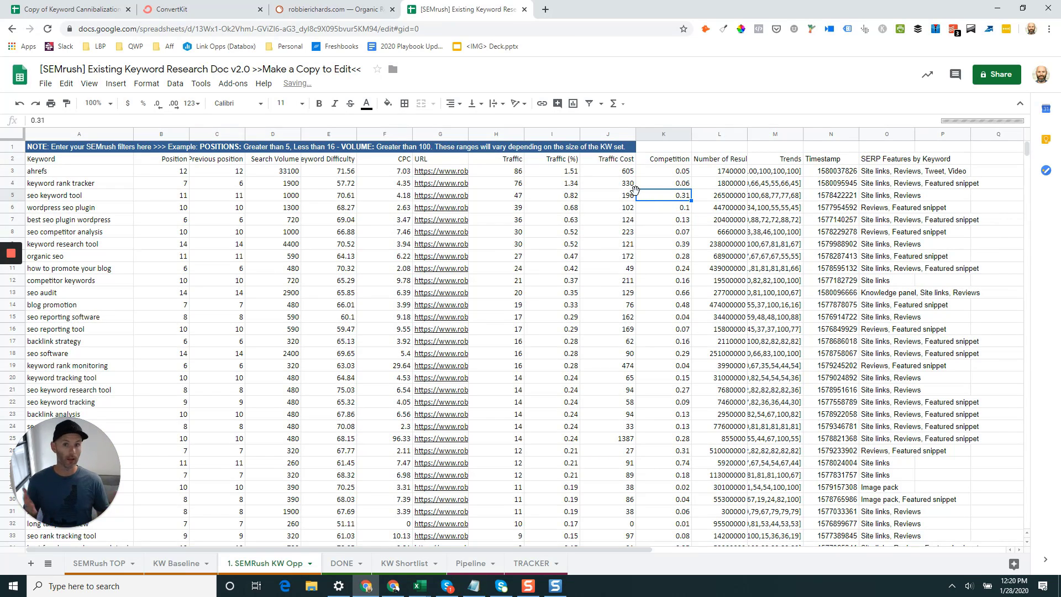
Open the DONE sheet and scroll through the keywords sorted by search volume.
click(341, 563)
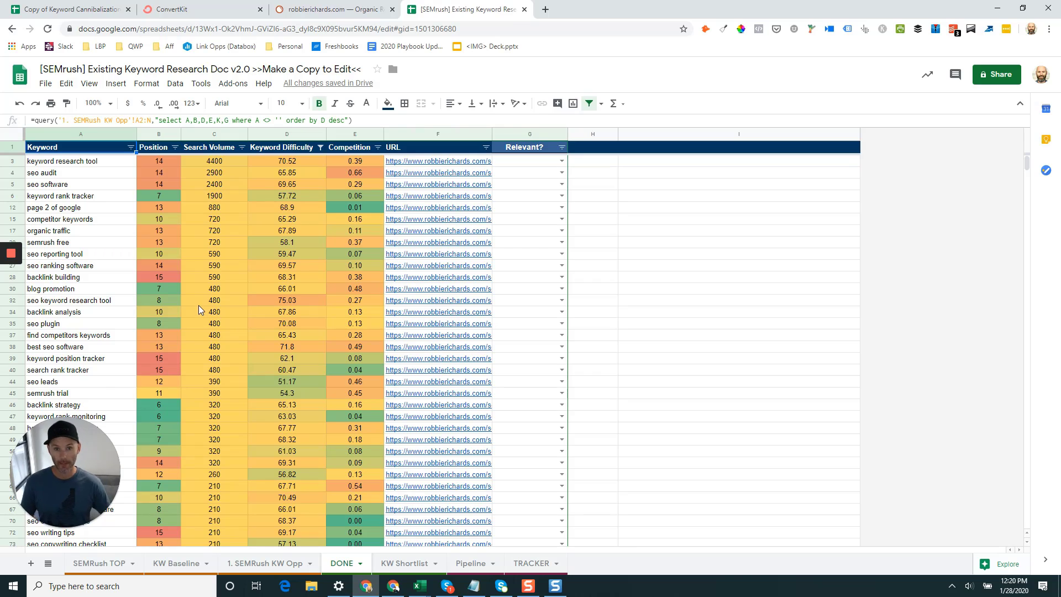
scroll(199, 304, down, 2)
scroll(199, 305, up, 2)
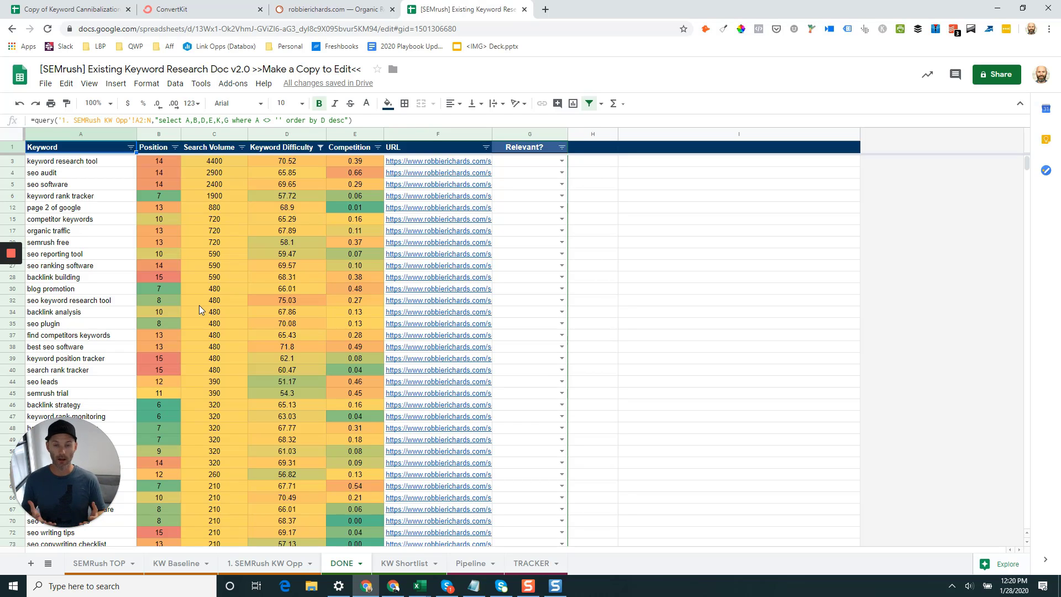
scroll(181, 247, down, 3)
scroll(84, 194, up, 3)
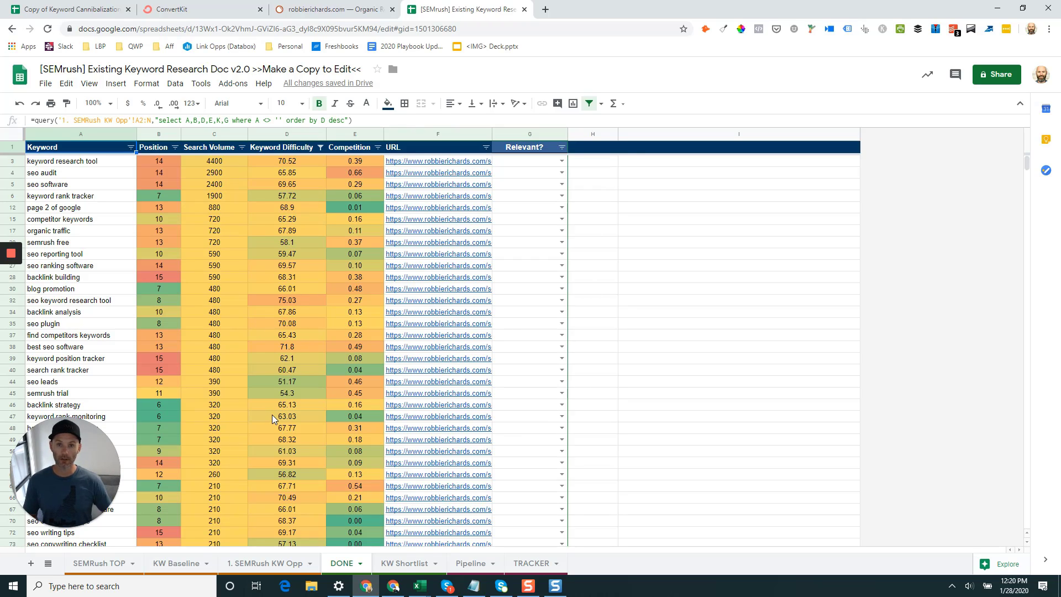
click(176, 564)
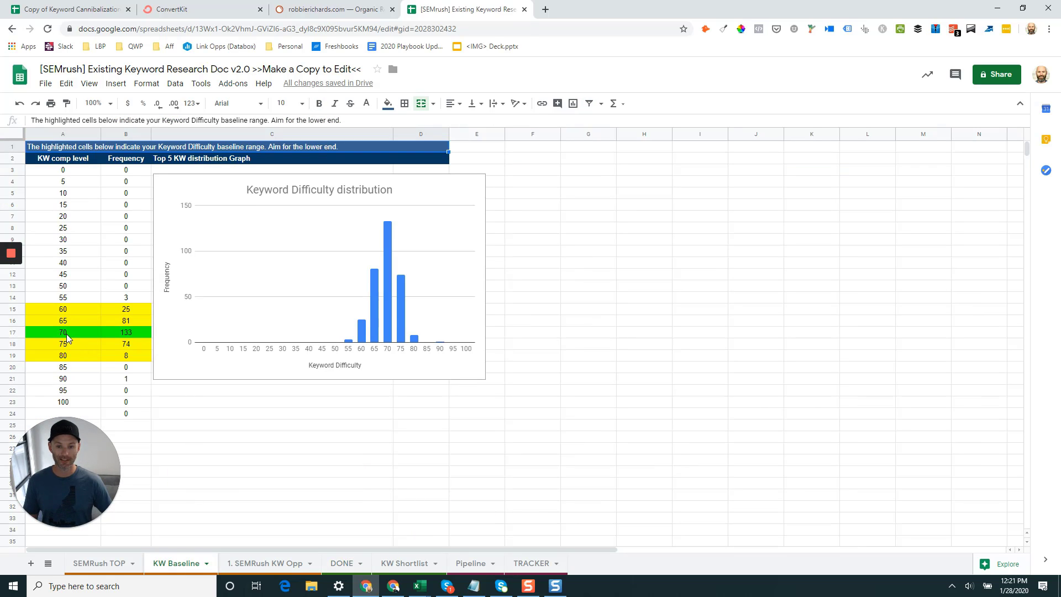
click(259, 567)
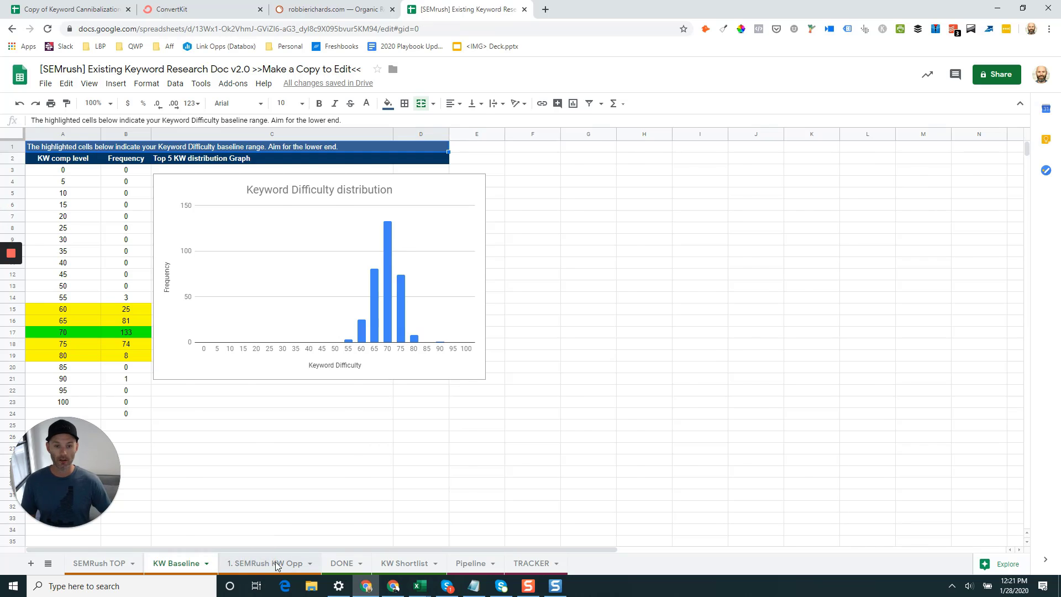
click(342, 563)
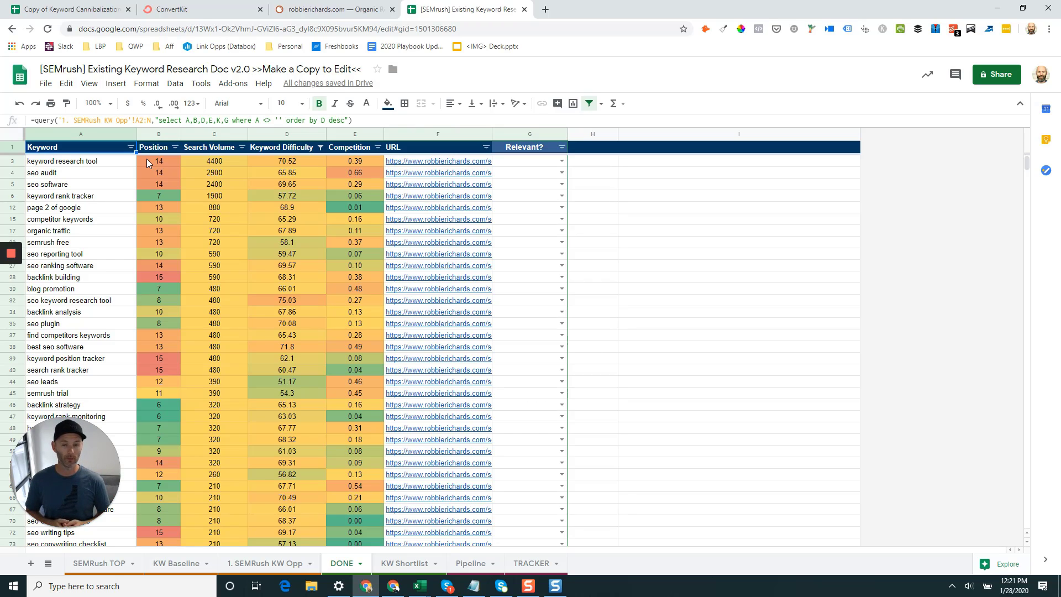
Mark keyword research tool, seo software and keyword rank tracker as YES in Relevant?
click(561, 160)
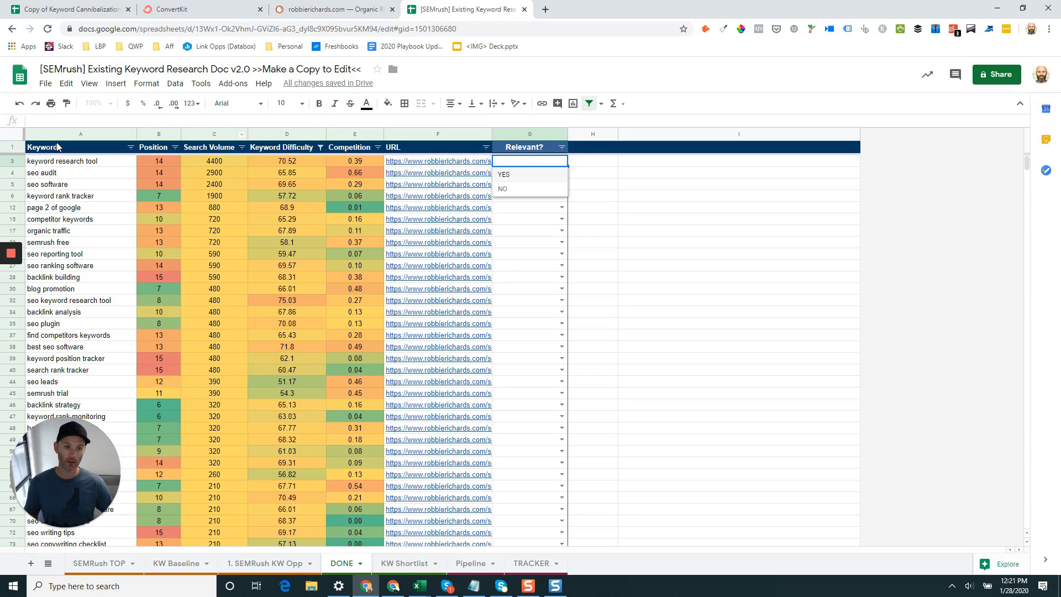
click(160, 165)
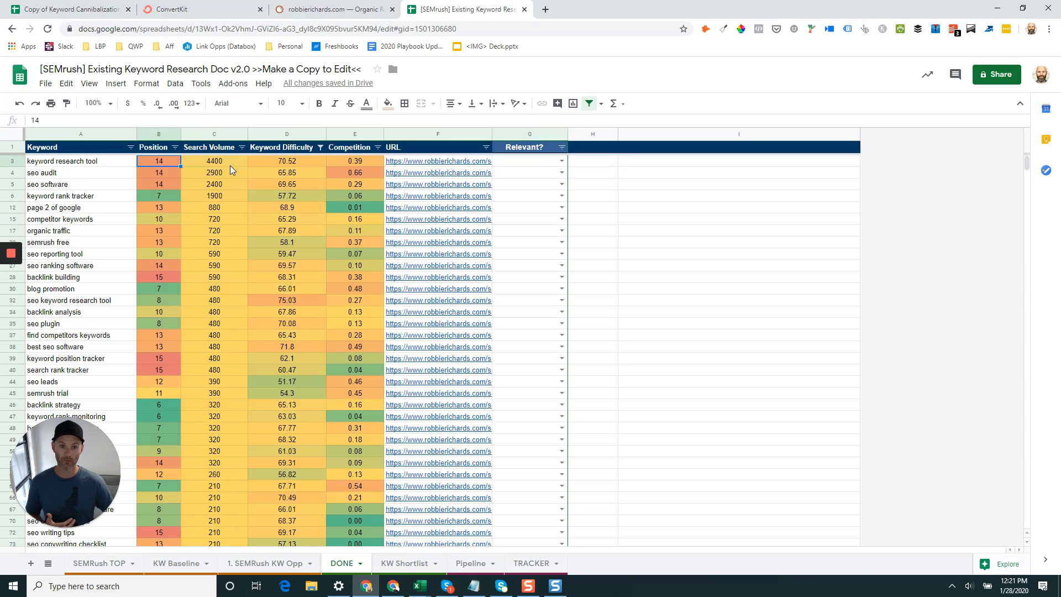
click(561, 160)
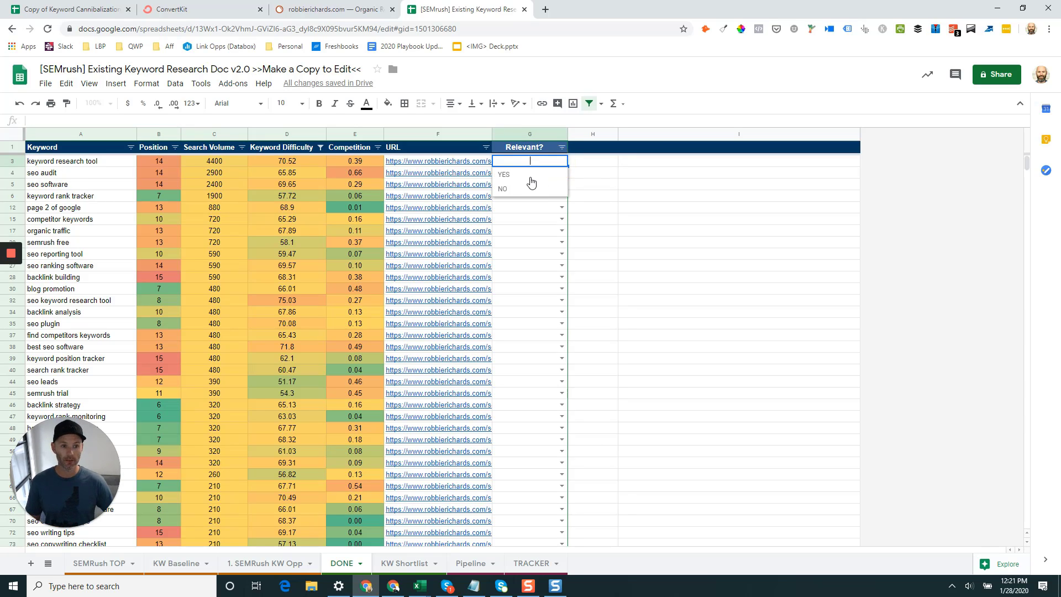
click(531, 180)
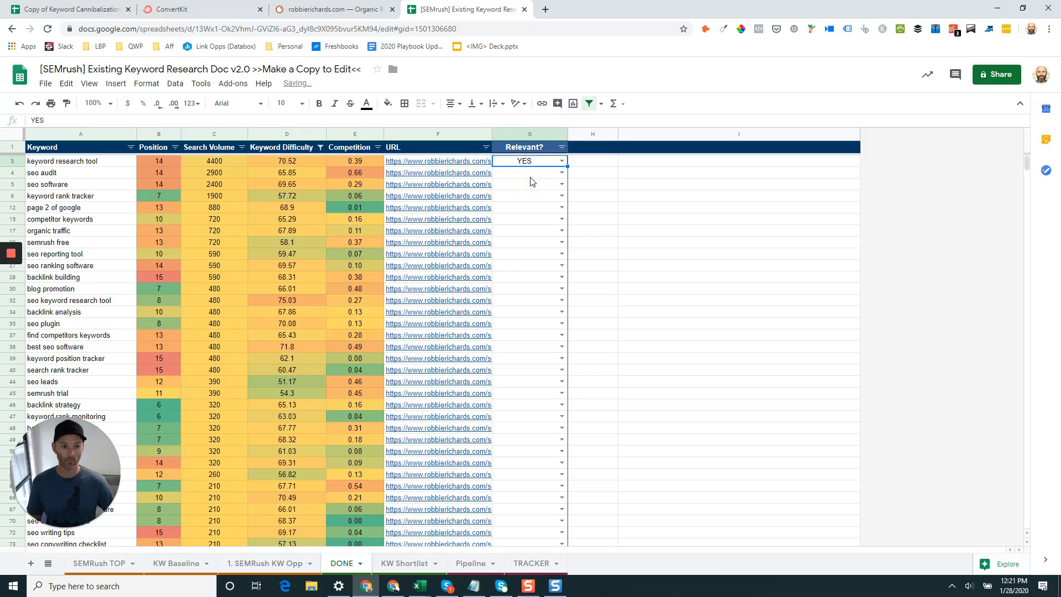
click(562, 184)
click(504, 198)
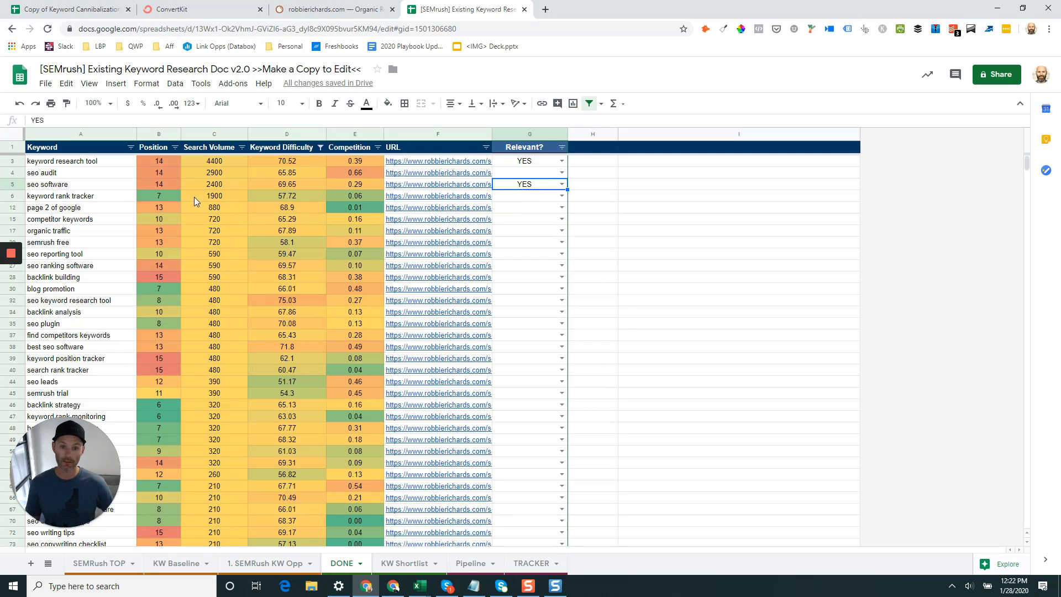
click(298, 198)
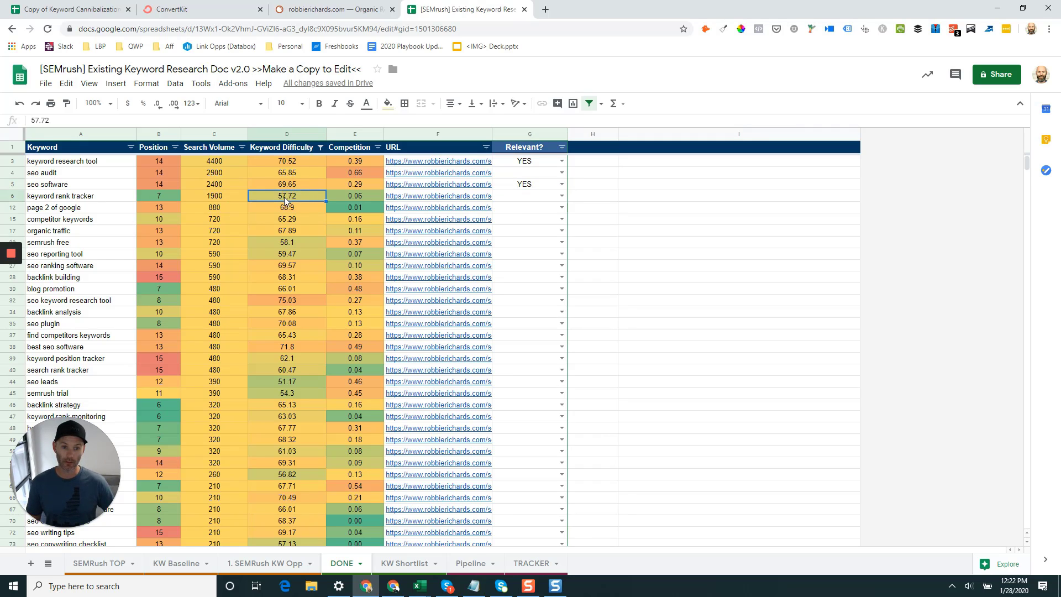
click(561, 197)
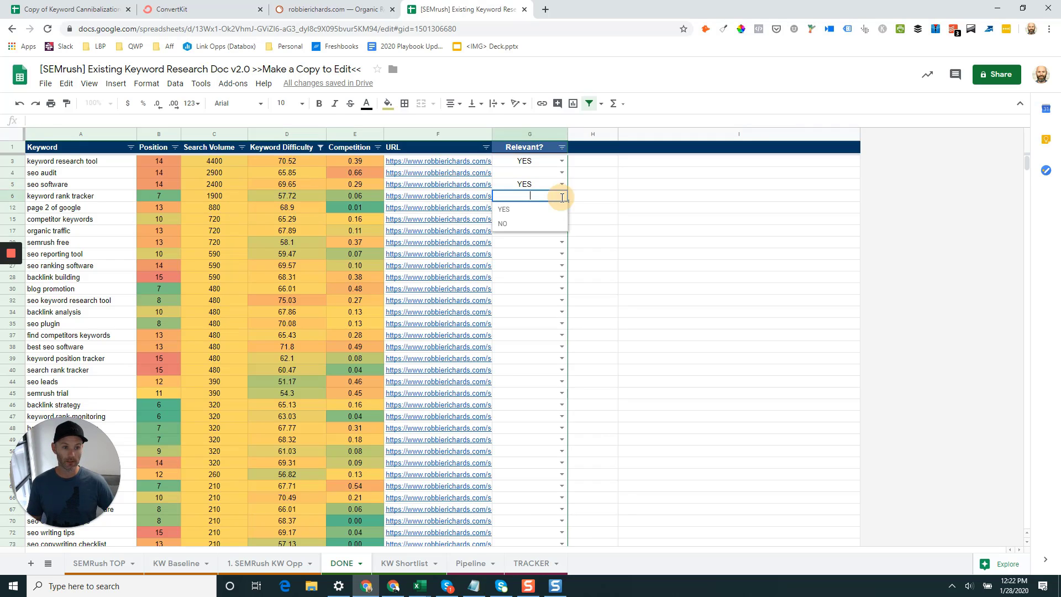
click(524, 212)
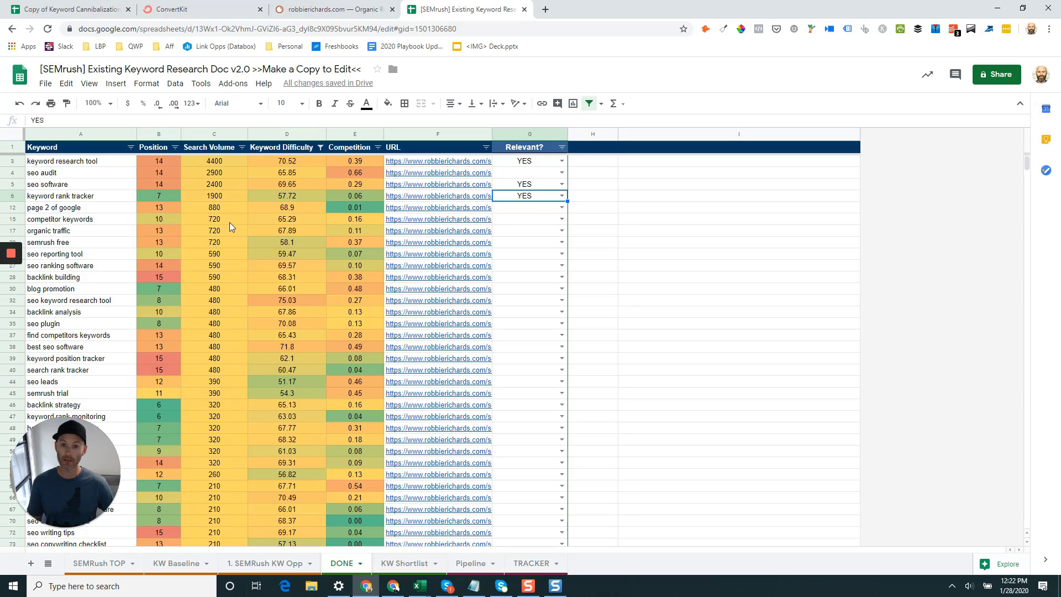
Mark competitor keywords, organic traffic, seo reporting tool and semrush trial as YES.
click(562, 219)
click(531, 233)
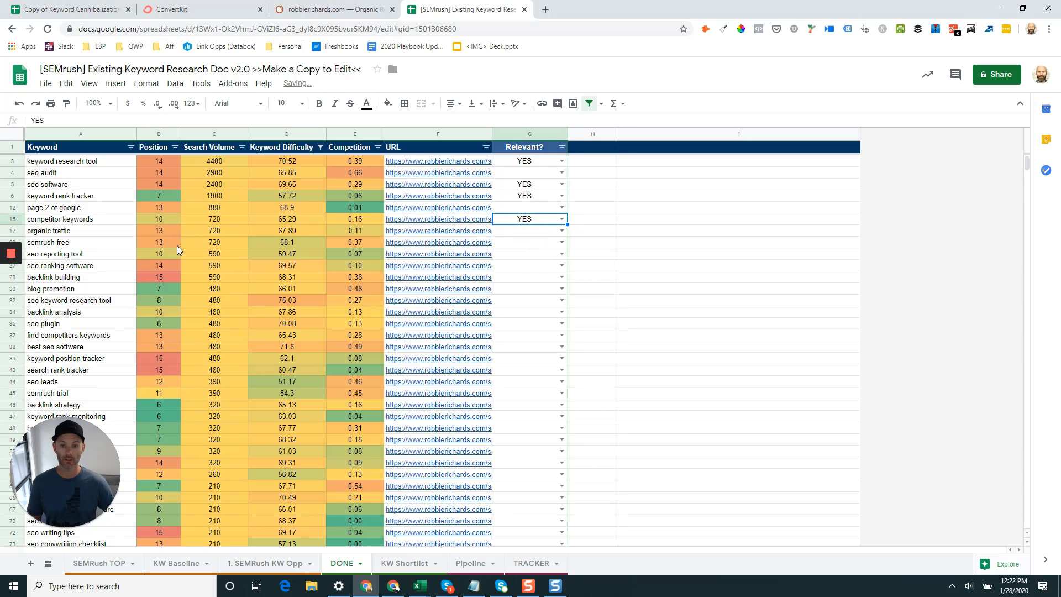
click(561, 230)
click(525, 244)
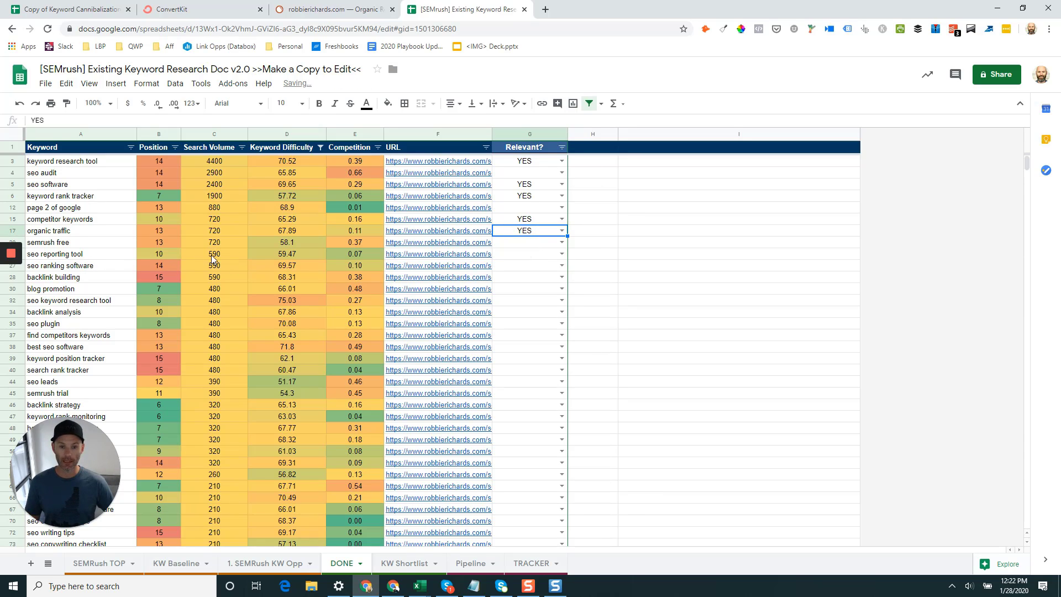
click(560, 254)
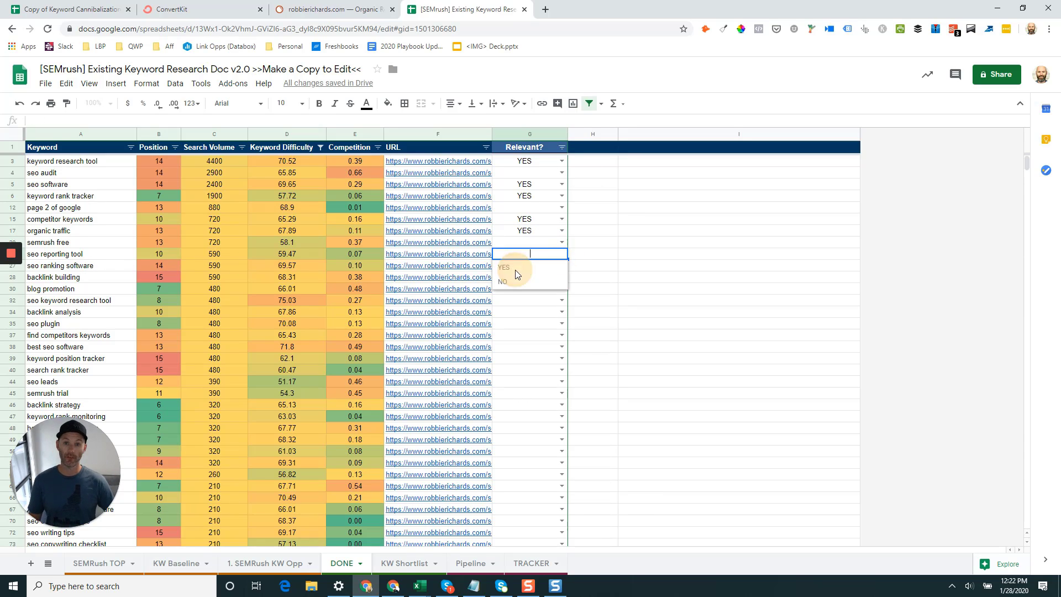
click(516, 268)
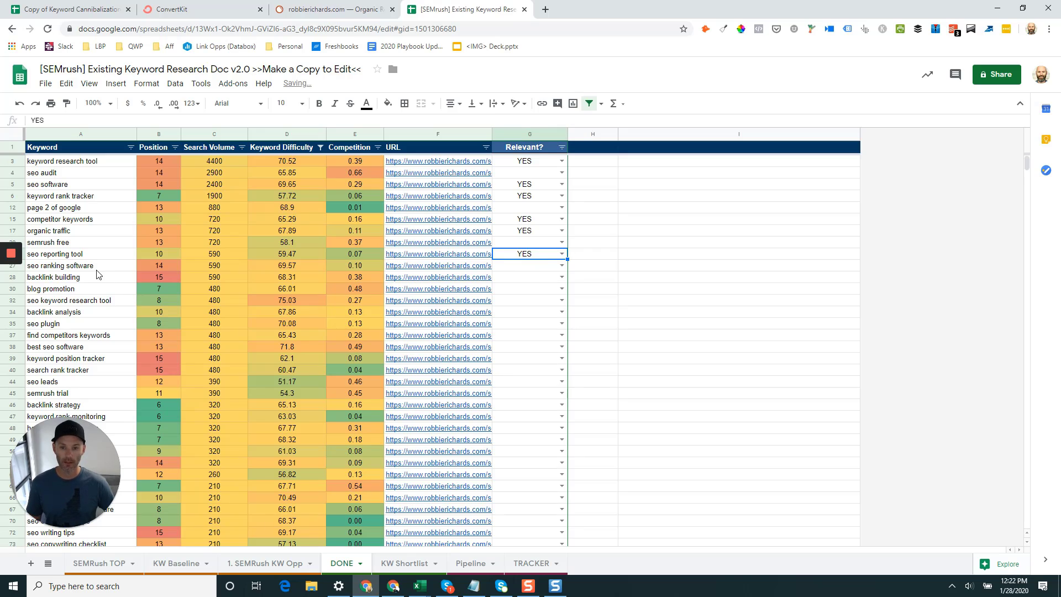
scroll(98, 274, down, 2)
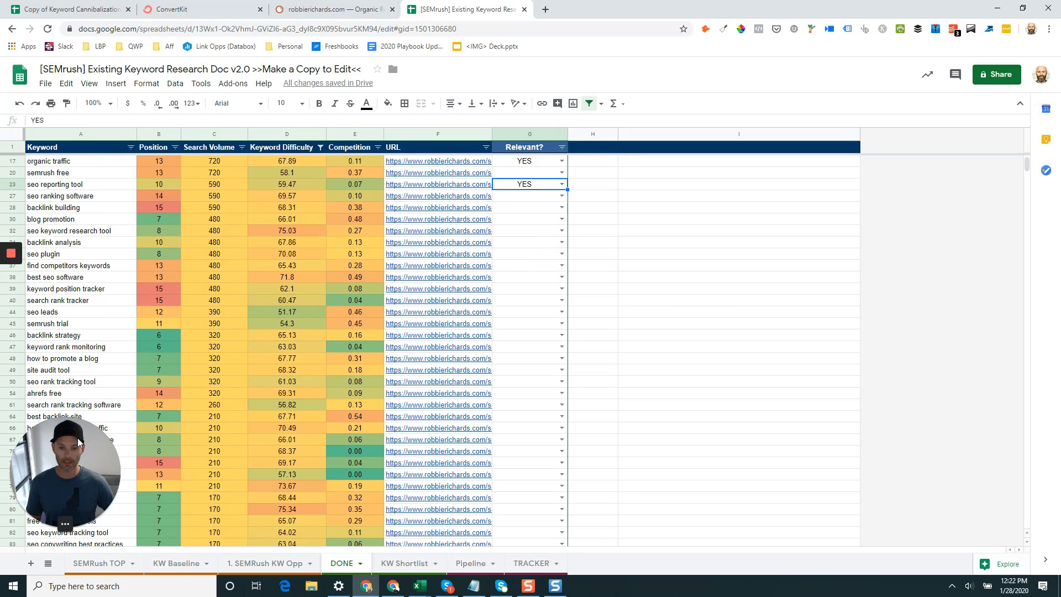
drag(75, 447, 76, 480)
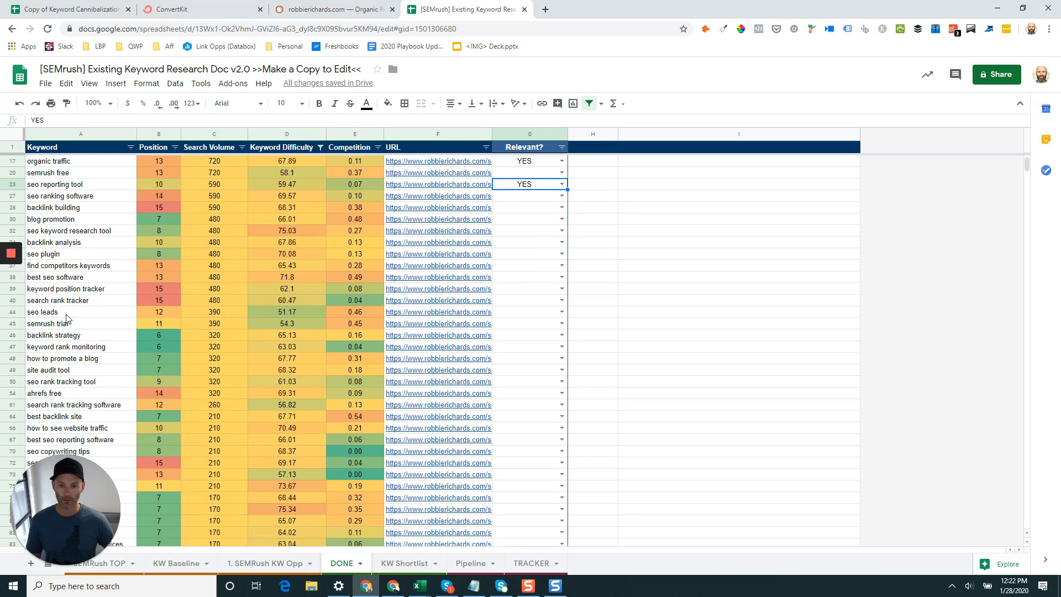
click(562, 324)
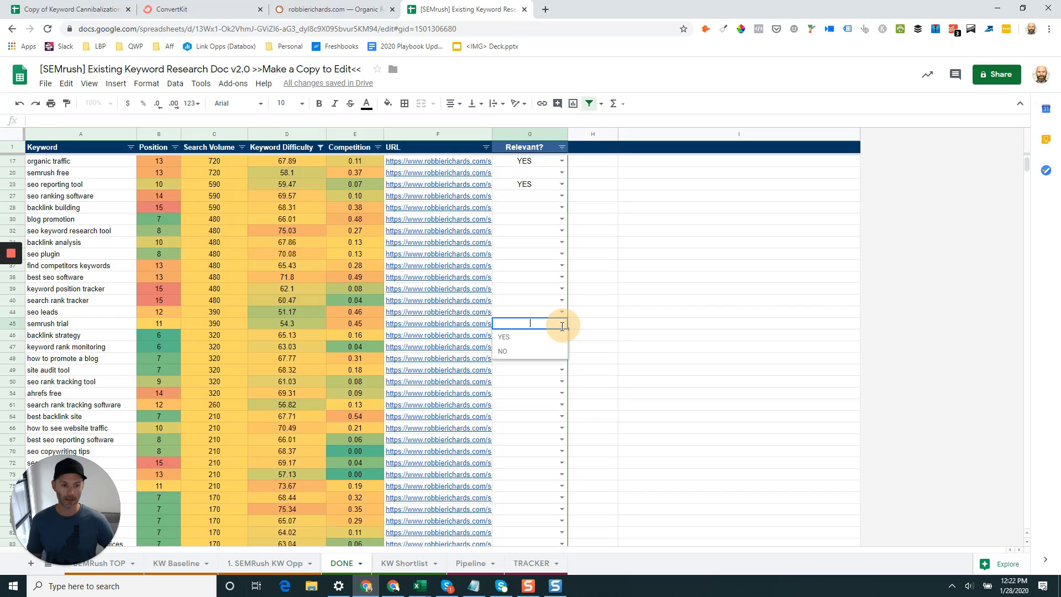
click(525, 336)
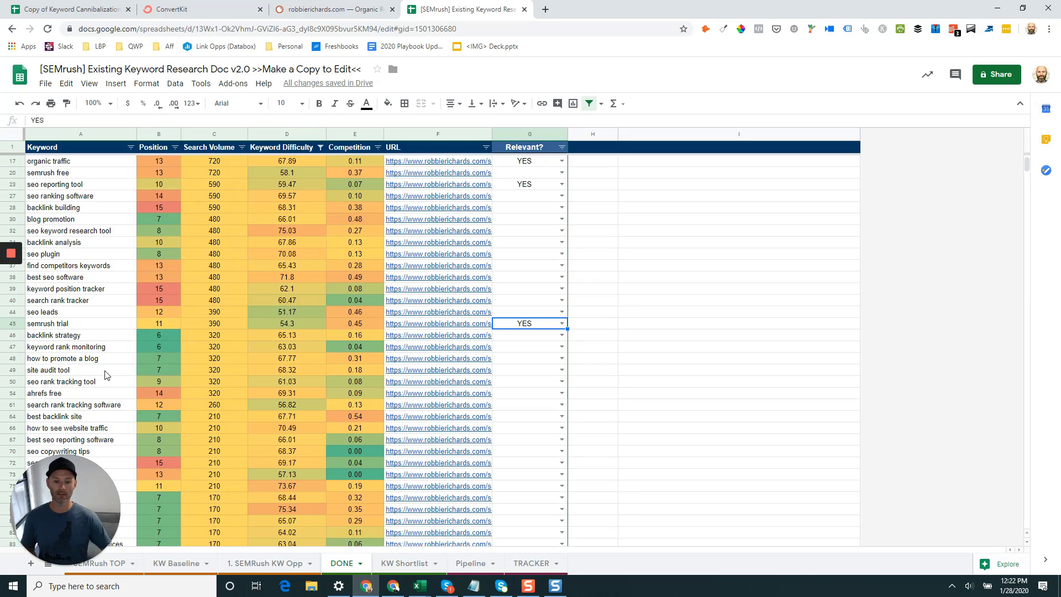
scroll(107, 375, down, 4)
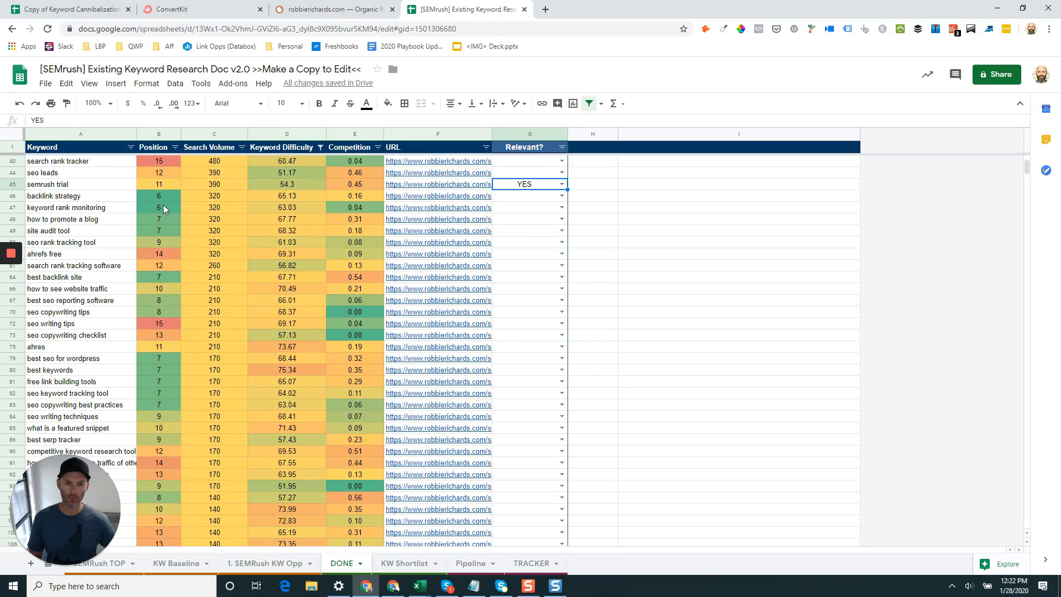
scroll(145, 362, down, 3)
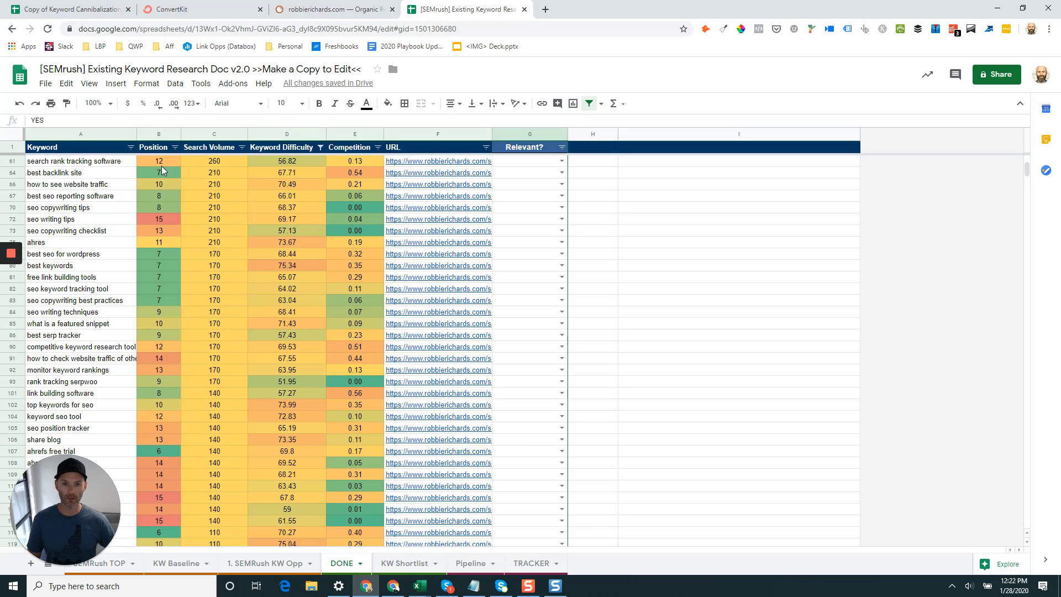
click(175, 147)
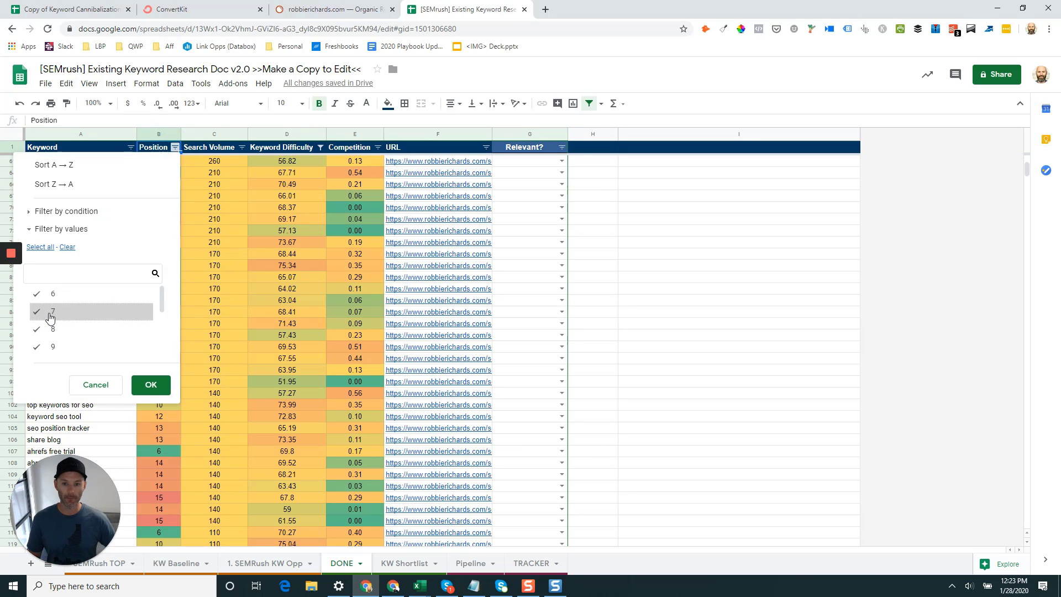
click(90, 385)
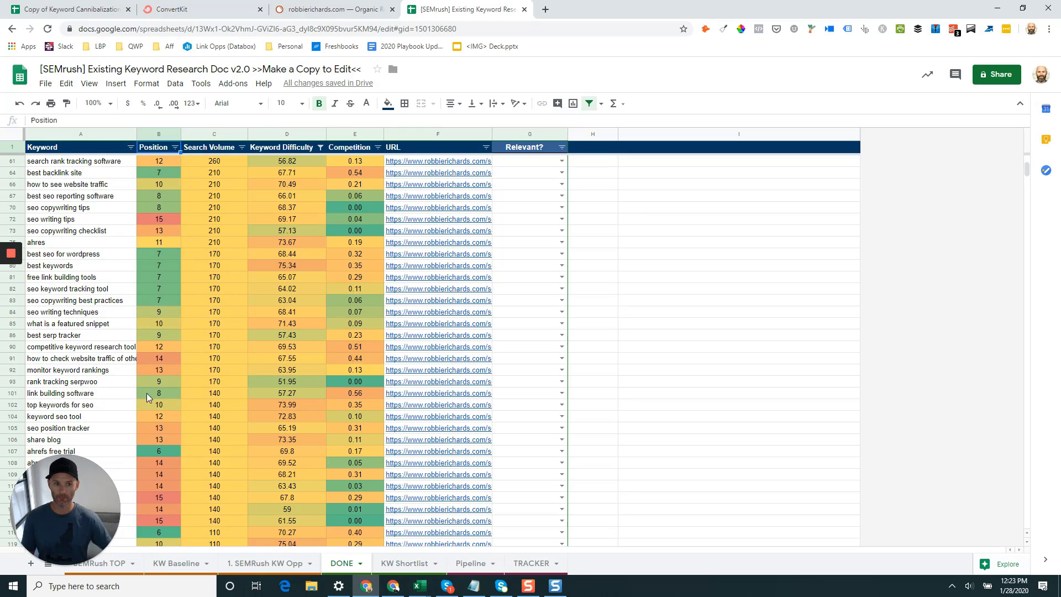
scroll(467, 227, up, 6)
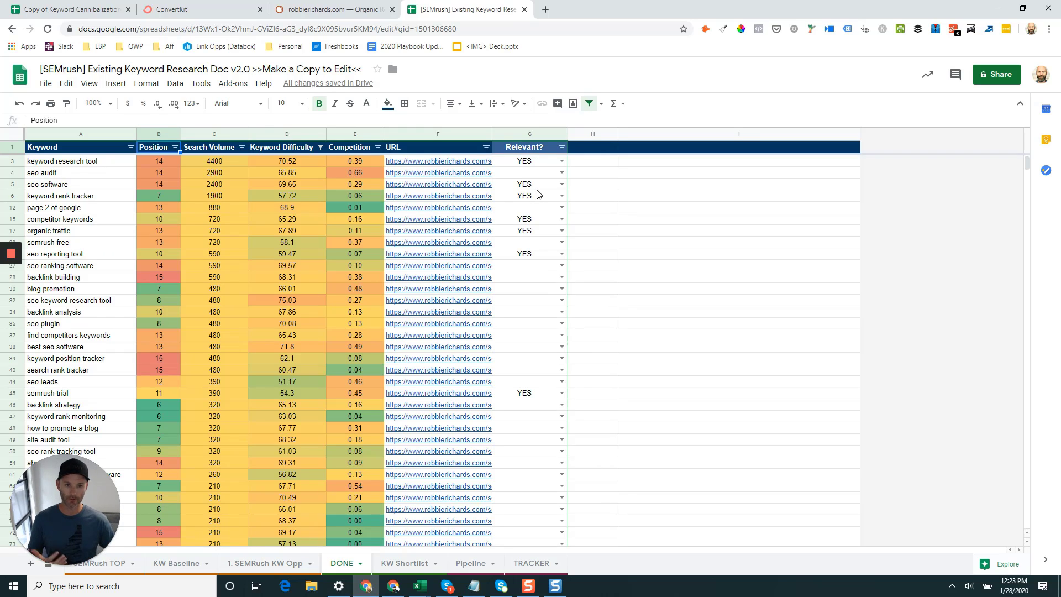
On the KW Shortlist sheet, review the first keyword's Compete?, Content Type and Intent dropdown options.
click(402, 564)
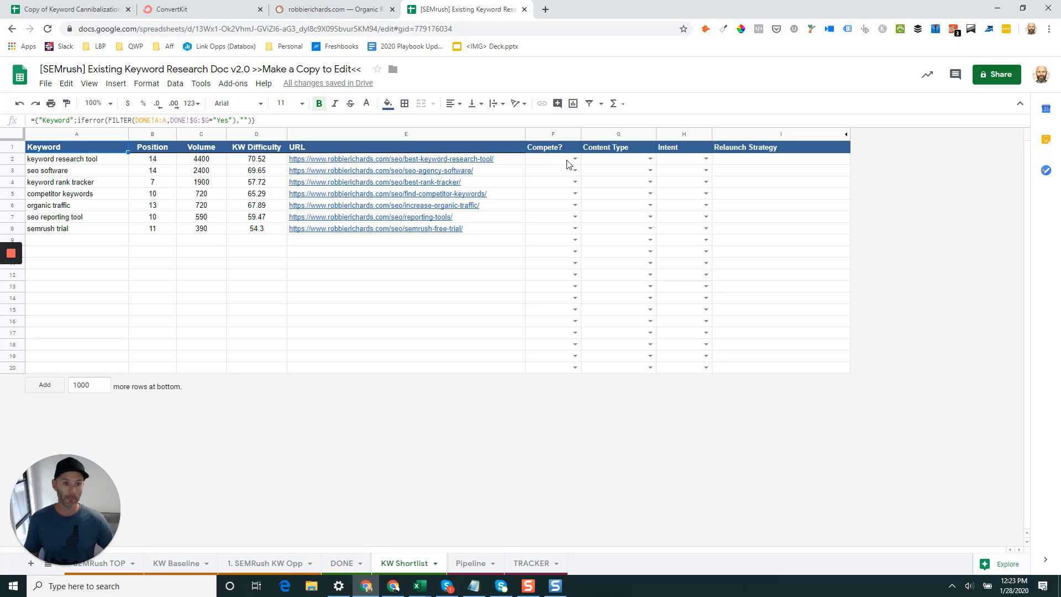
click(575, 159)
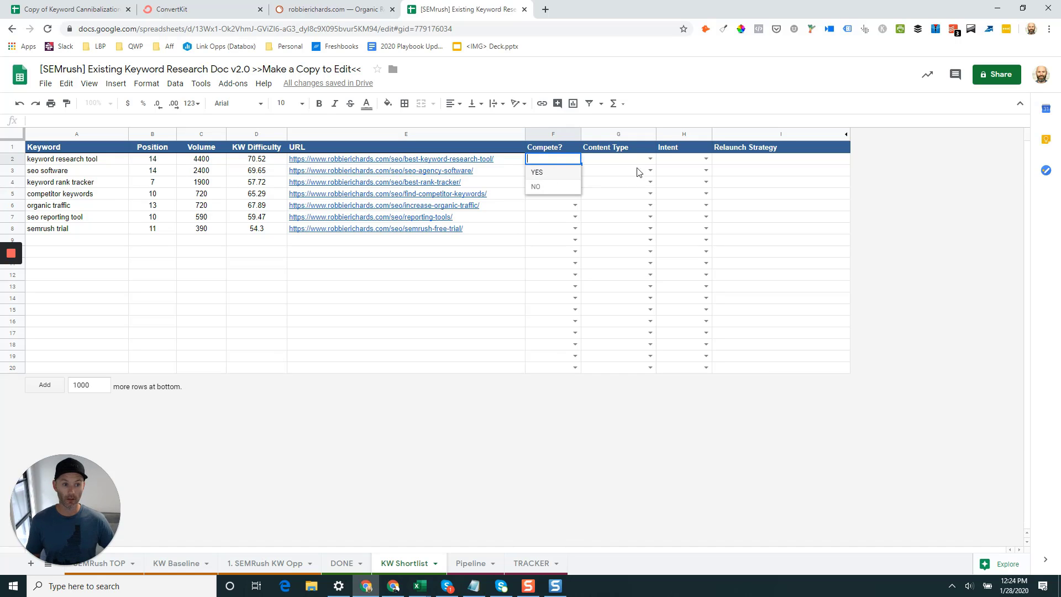
click(651, 160)
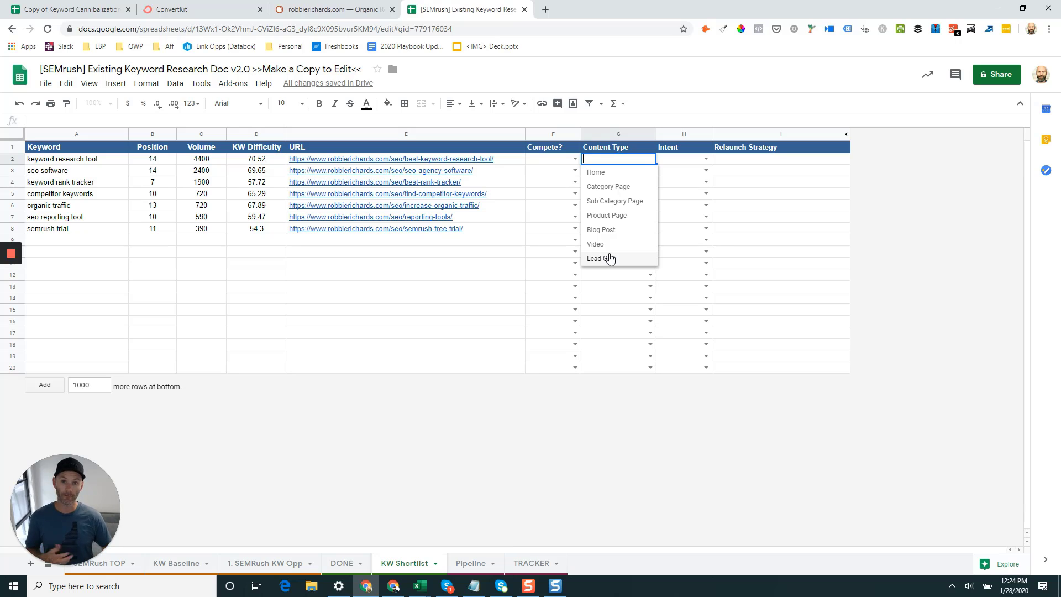
click(701, 159)
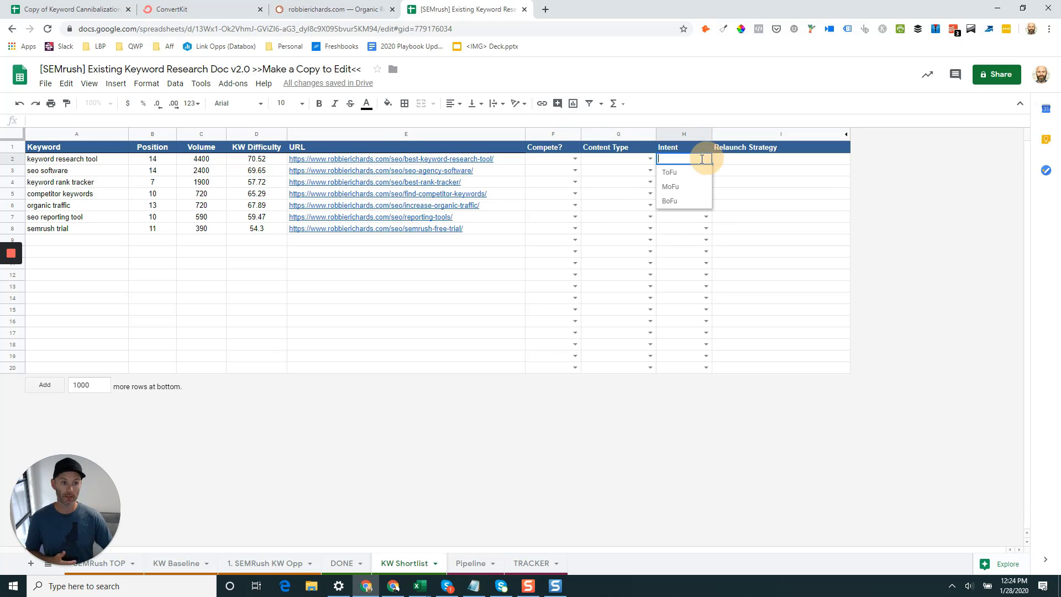
click(745, 165)
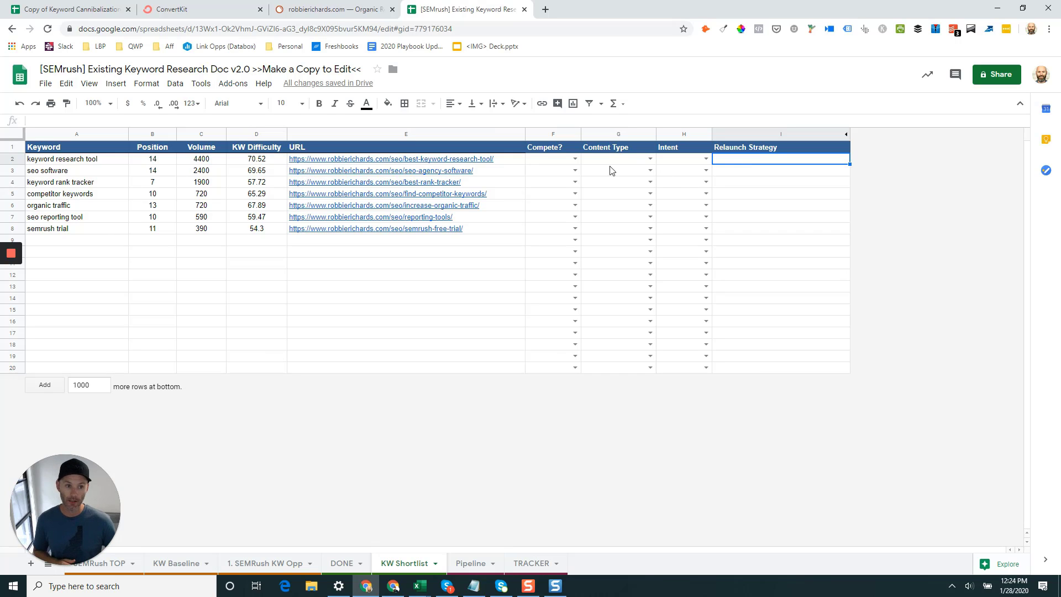
Recheck the first keyword's Compete? choices, then move to the Pipeline tracker sheet.
click(574, 159)
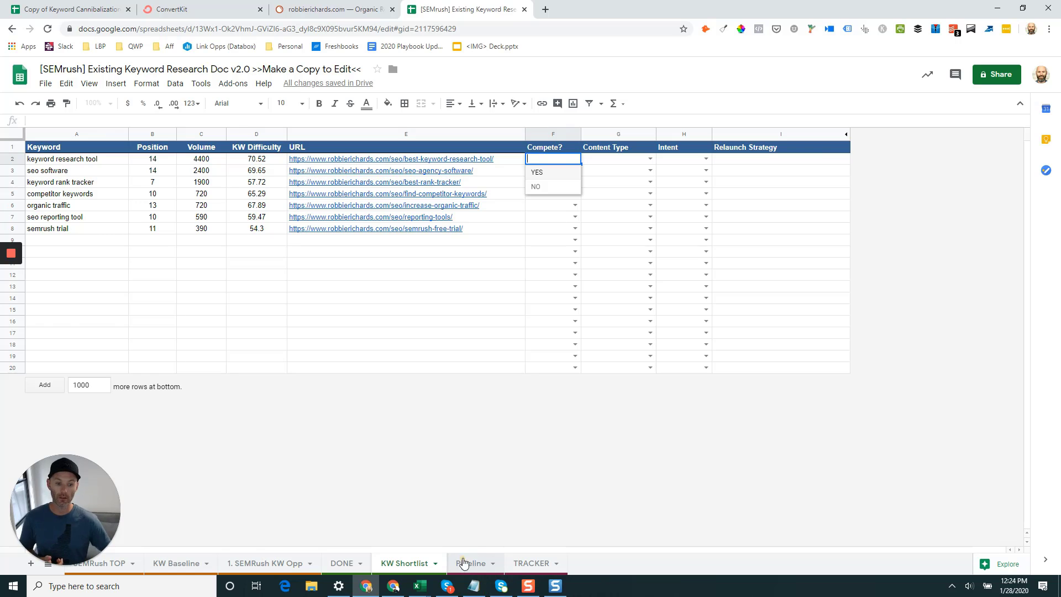
click(459, 557)
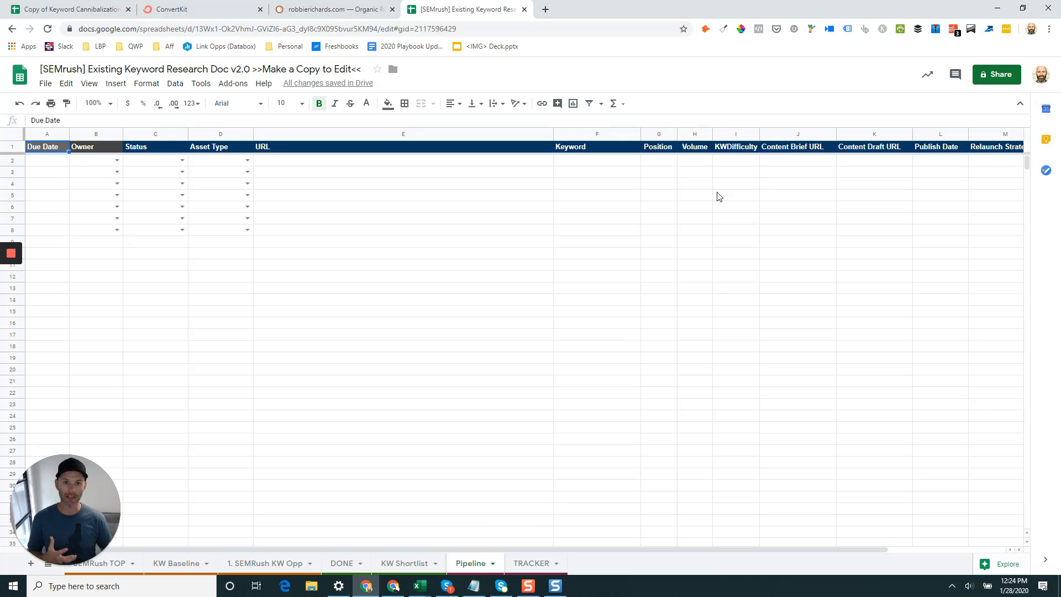
Show the TRACKER sheet's before-and-after KPI table for traffic, conversions and conversion rate.
click(540, 563)
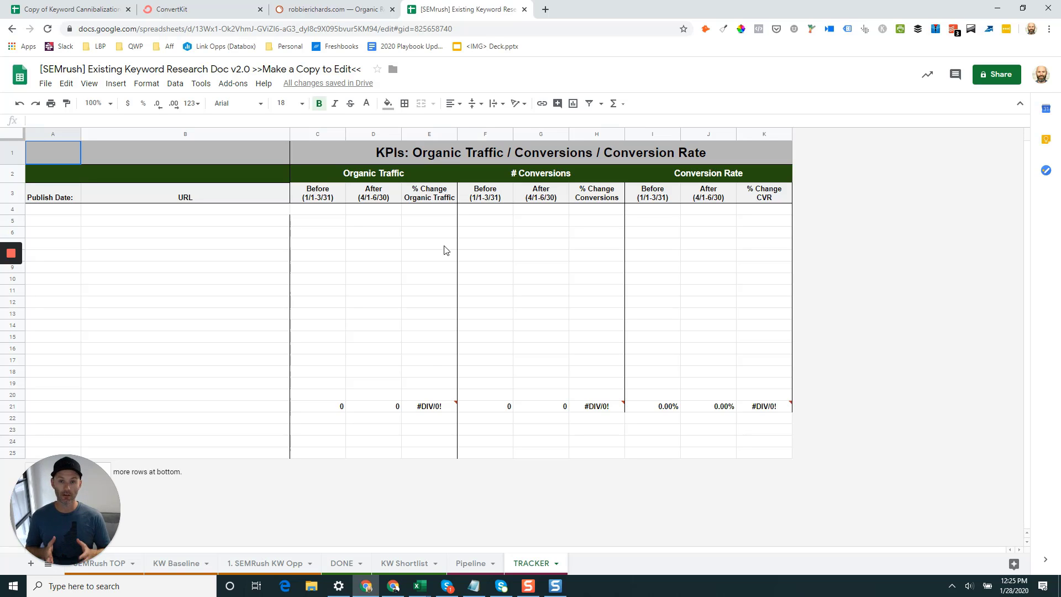
Go back to the KW Shortlist sheet with the seven keywords, positions, volumes and URLs.
click(426, 564)
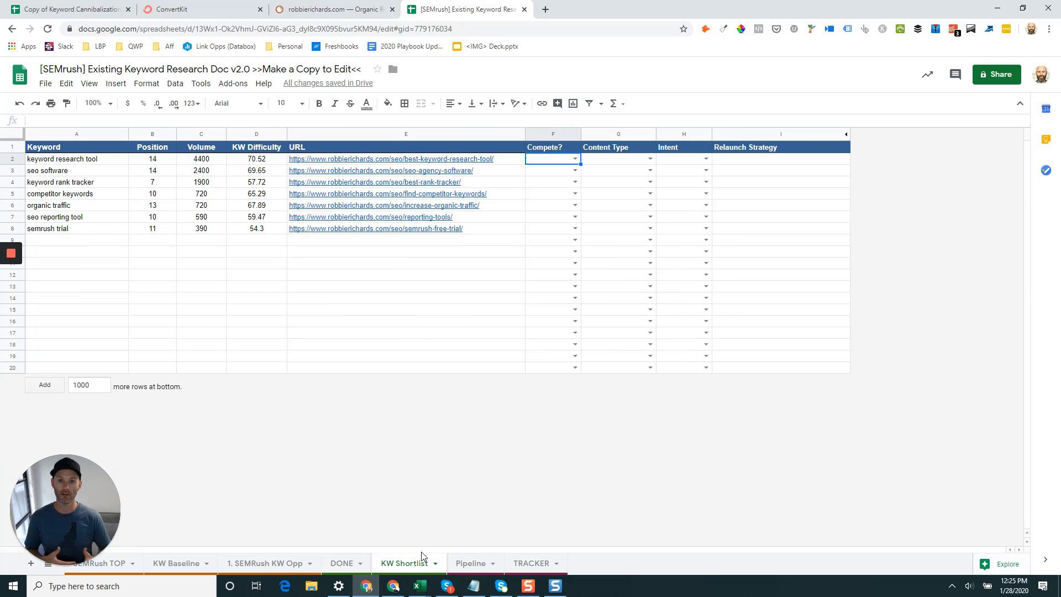